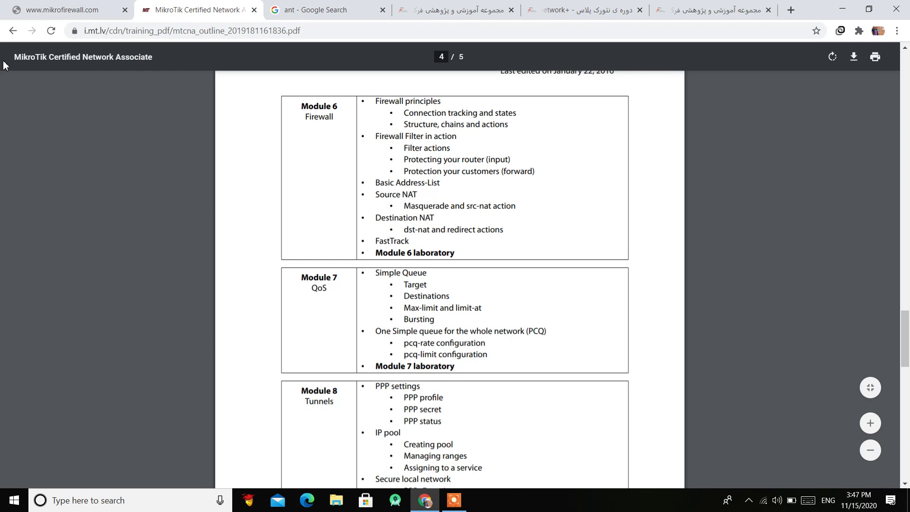
- Load mikrotik.com in the tab with the interrupted connection and go to its software downloads page
{"action": "left_click", "coordinate": [87, 13]}
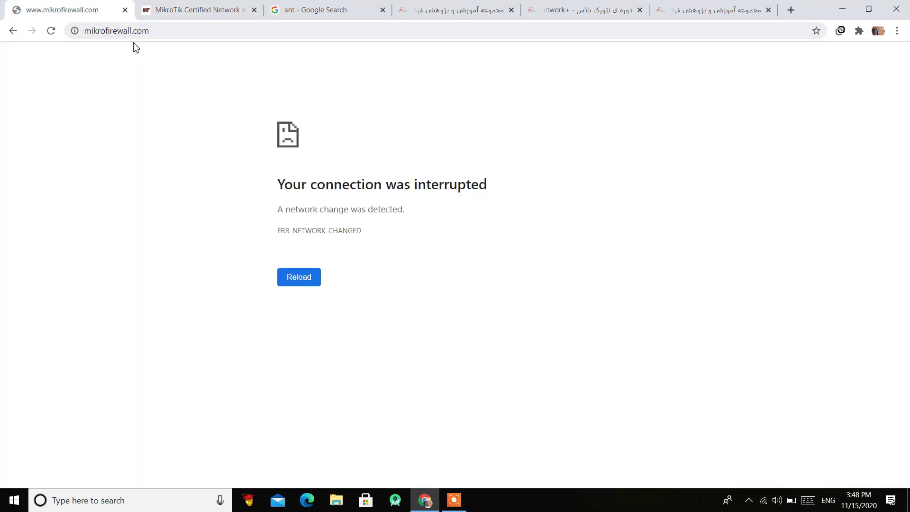
{"action": "left_click", "coordinate": [161, 31]}
{"action": "type", "text": "mi"}
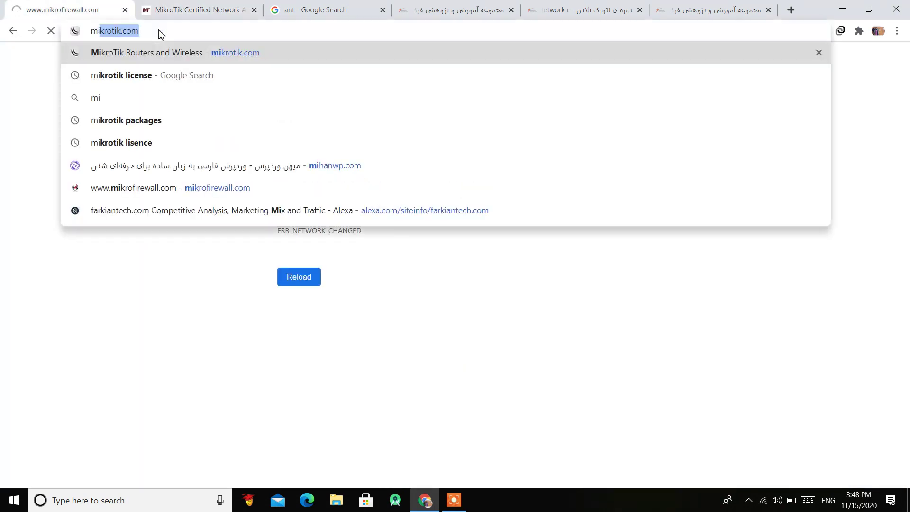
{"action": "key", "text": "Return"}
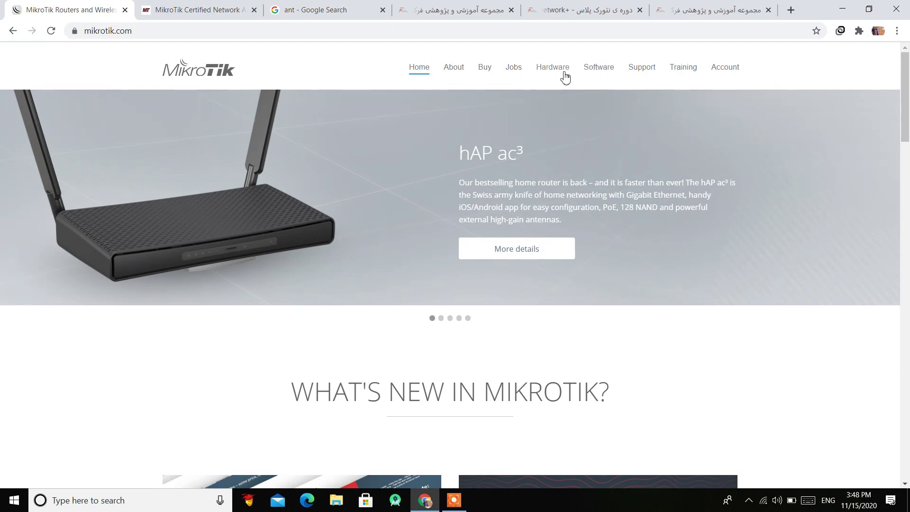
{"action": "left_click", "coordinate": [613, 75]}
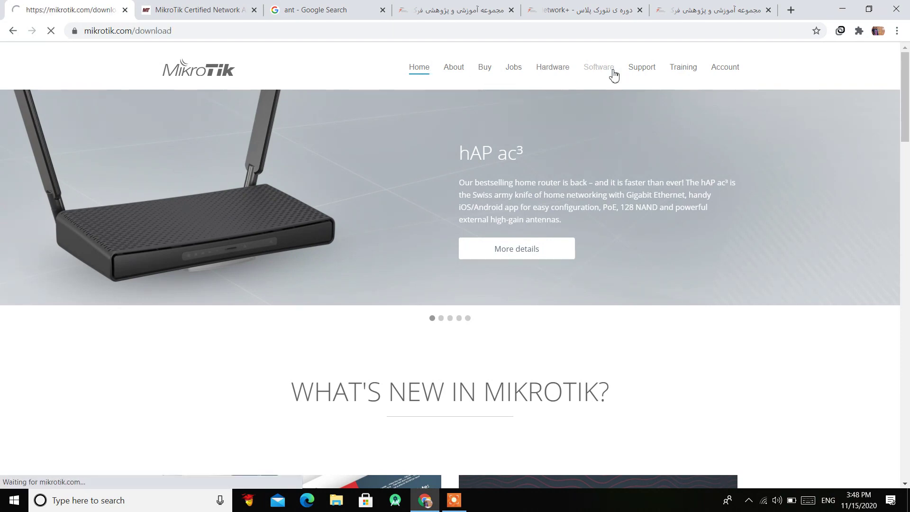
- Look through the RouterOS download table, examining the processor architectures, their package types and the release channels
{"action": "scroll", "coordinate": [694, 171], "scroll_direction": "down", "scroll_amount": 2}
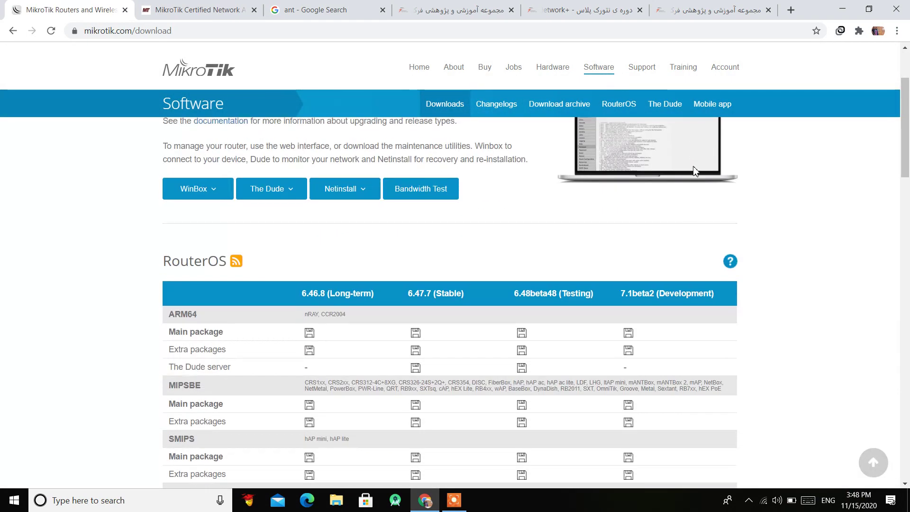
{"action": "scroll", "coordinate": [817, 311], "scroll_direction": "down", "scroll_amount": 1}
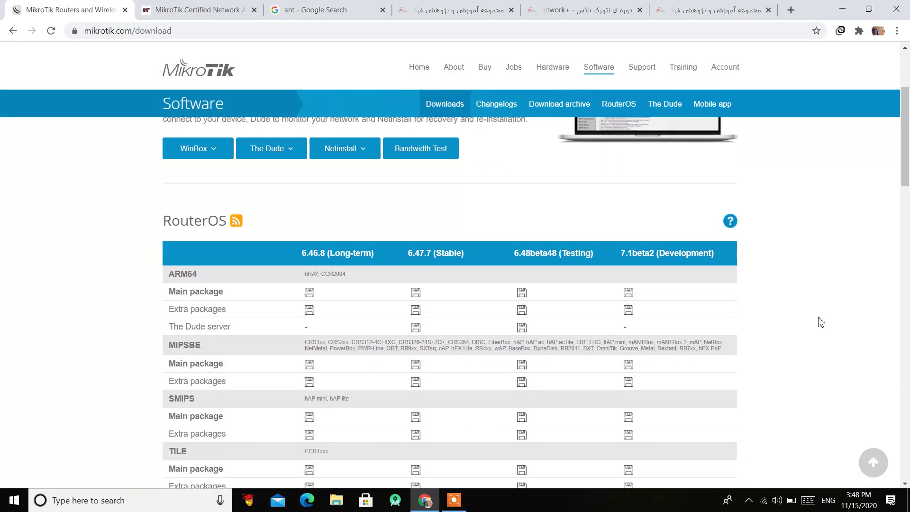
{"action": "scroll", "coordinate": [821, 320], "scroll_direction": "down", "scroll_amount": 3}
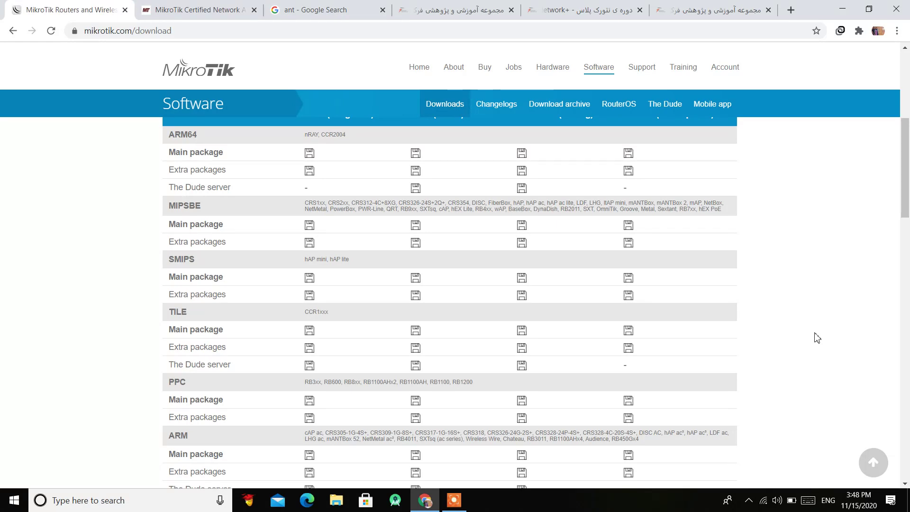
{"action": "scroll", "coordinate": [512, 329], "scroll_direction": "up", "scroll_amount": 2}
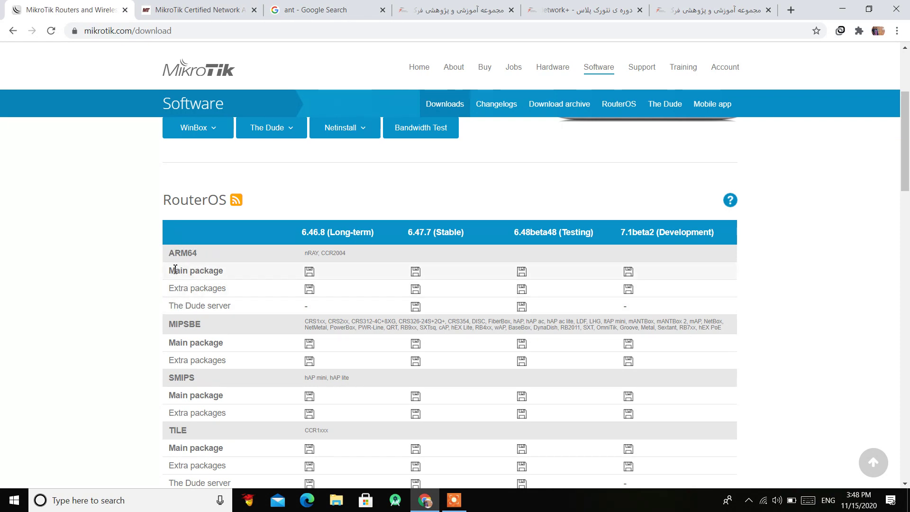
{"action": "scroll", "coordinate": [224, 249], "scroll_direction": "down", "scroll_amount": 1}
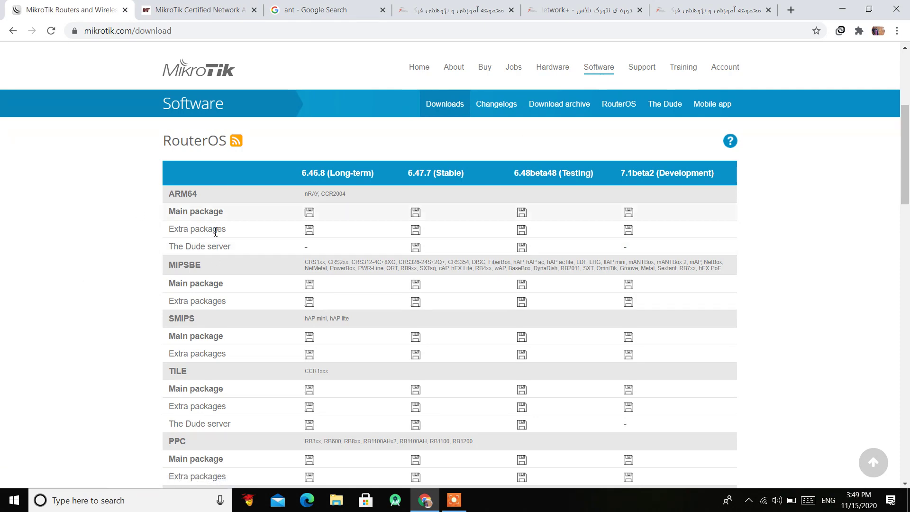
{"action": "scroll", "coordinate": [236, 368], "scroll_direction": "down", "scroll_amount": 3}
{"action": "scroll", "coordinate": [345, 436], "scroll_direction": "down", "scroll_amount": 2}
{"action": "scroll", "coordinate": [346, 436], "scroll_direction": "up", "scroll_amount": 3}
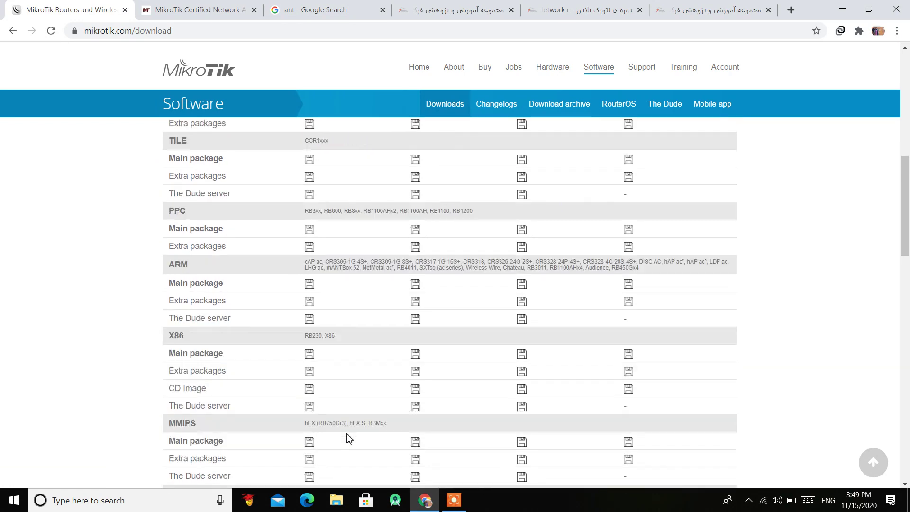
- Highlight the TILE architecture and compare the main and extra packages of the architectures across the release versions
{"action": "double_click", "coordinate": [177, 253]}
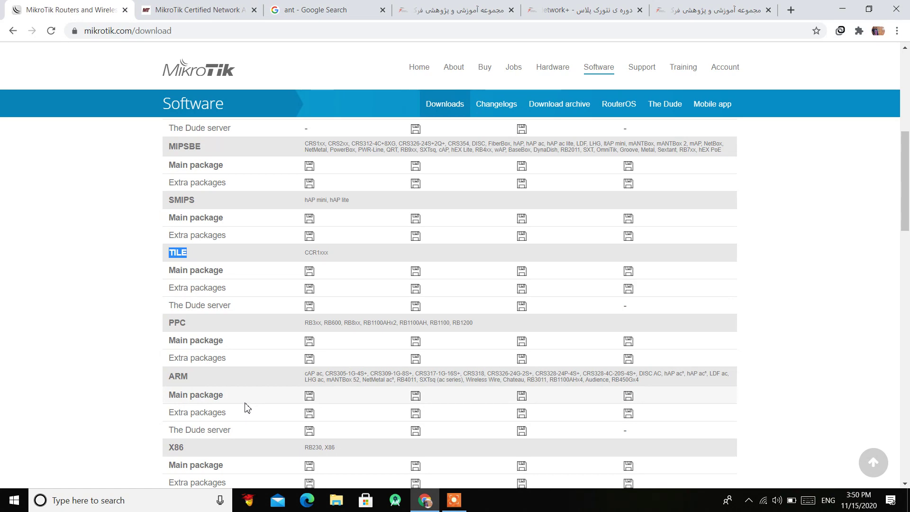
{"action": "scroll", "coordinate": [246, 407], "scroll_direction": "up", "scroll_amount": 5}
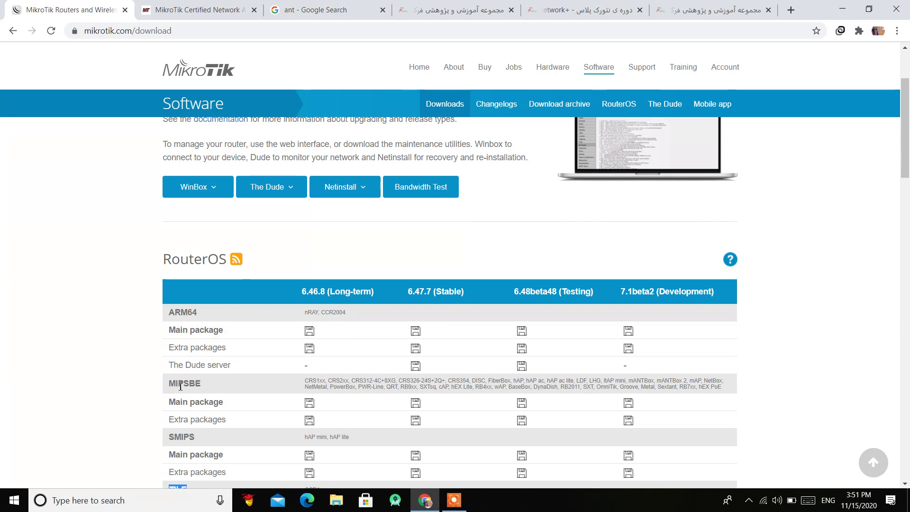
{"action": "scroll", "coordinate": [180, 386], "scroll_direction": "down", "scroll_amount": 2}
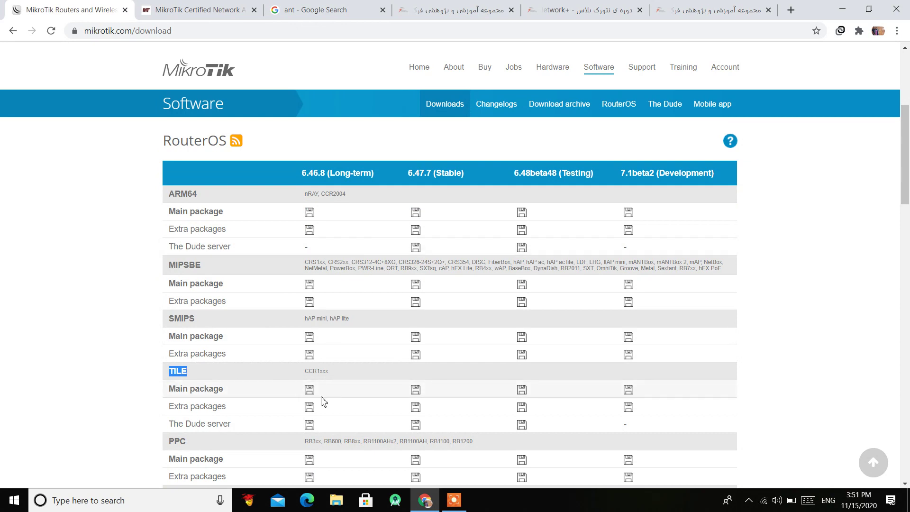
{"action": "scroll", "coordinate": [420, 276], "scroll_direction": "up", "scroll_amount": 1}
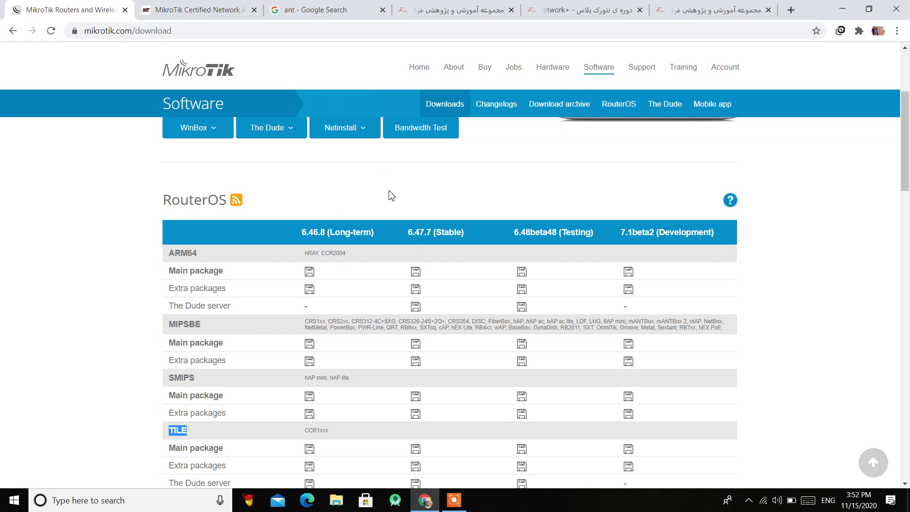
{"action": "scroll", "coordinate": [423, 185], "scroll_direction": "down", "scroll_amount": 1}
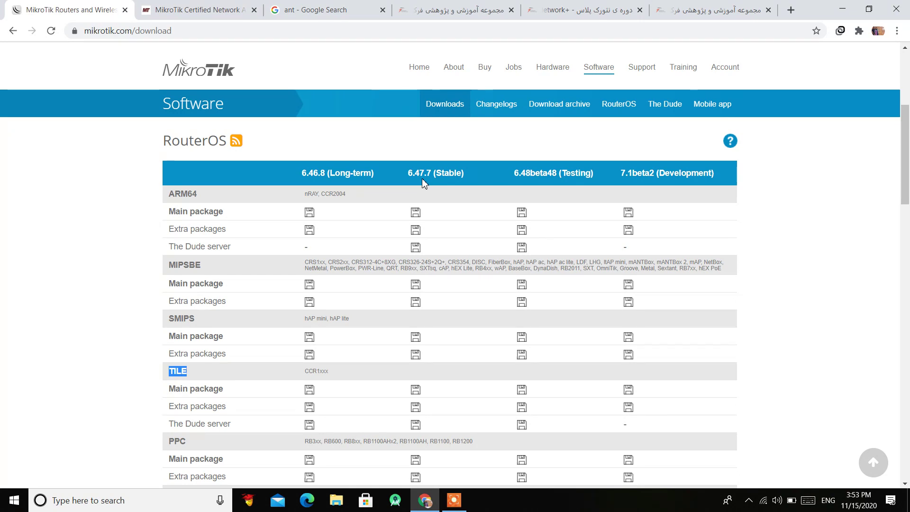
{"action": "scroll", "coordinate": [332, 152], "scroll_direction": "down", "scroll_amount": 4}
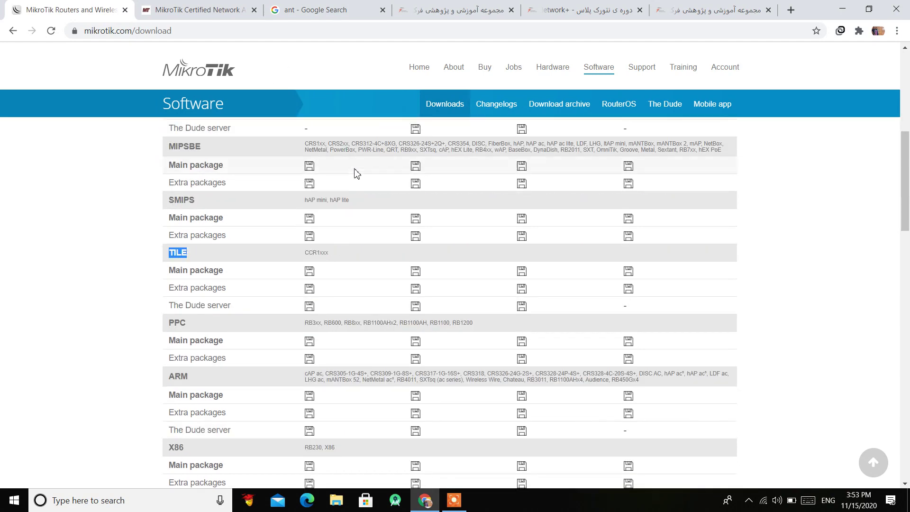
{"action": "scroll", "coordinate": [143, 398], "scroll_direction": "down", "scroll_amount": 1}
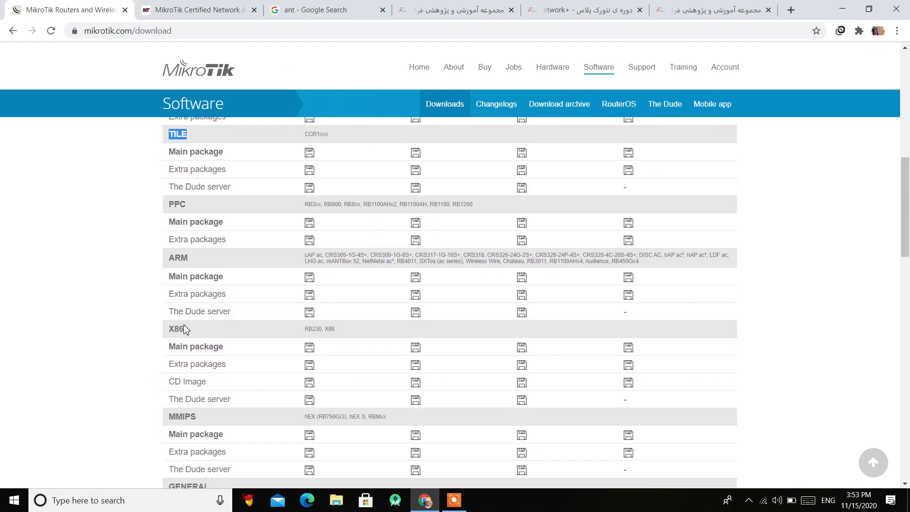
- Highlight the X86 architecture and its CD Image entry, and download the 6.46.8 (Long-term) CD image
{"action": "double_click", "coordinate": [176, 328]}
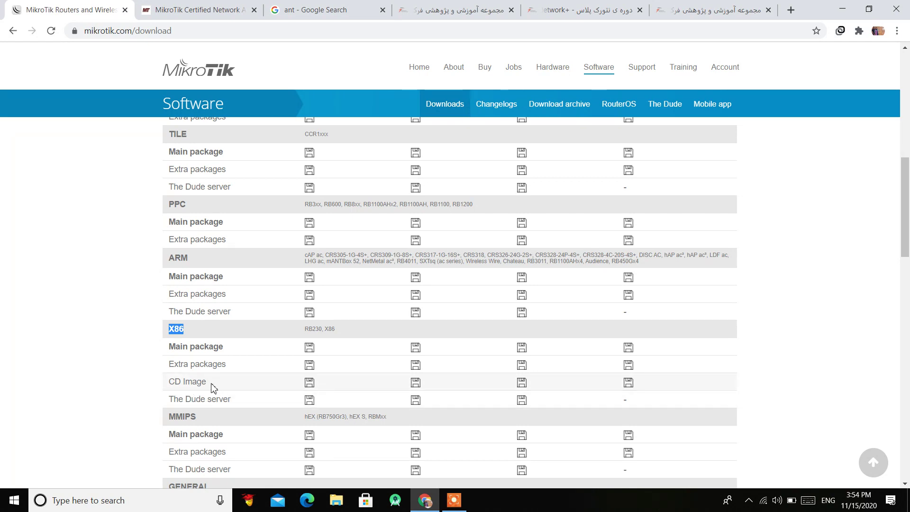
{"action": "left_click_drag", "start_coordinate": [207, 382], "coordinate": [174, 386]}
{"action": "scroll", "coordinate": [212, 349], "scroll_direction": "up", "scroll_amount": 1}
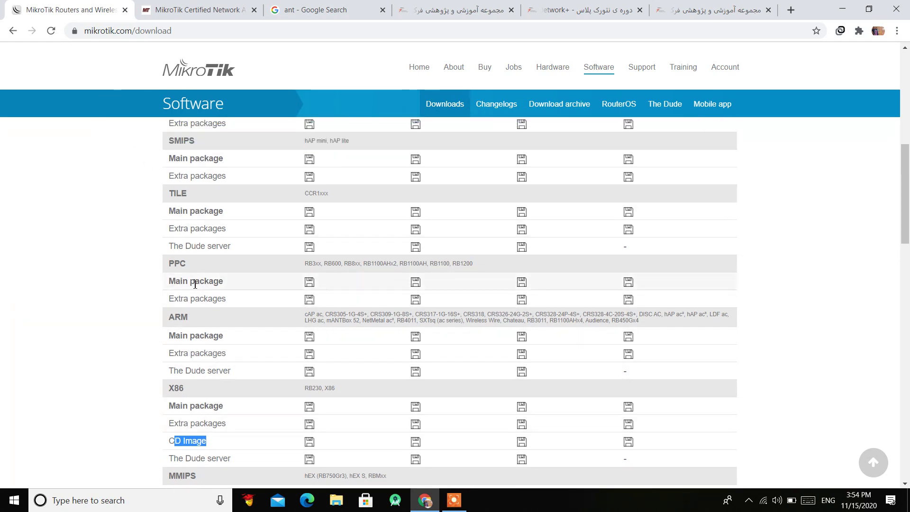
{"action": "scroll", "coordinate": [179, 372], "scroll_direction": "down", "scroll_amount": 1}
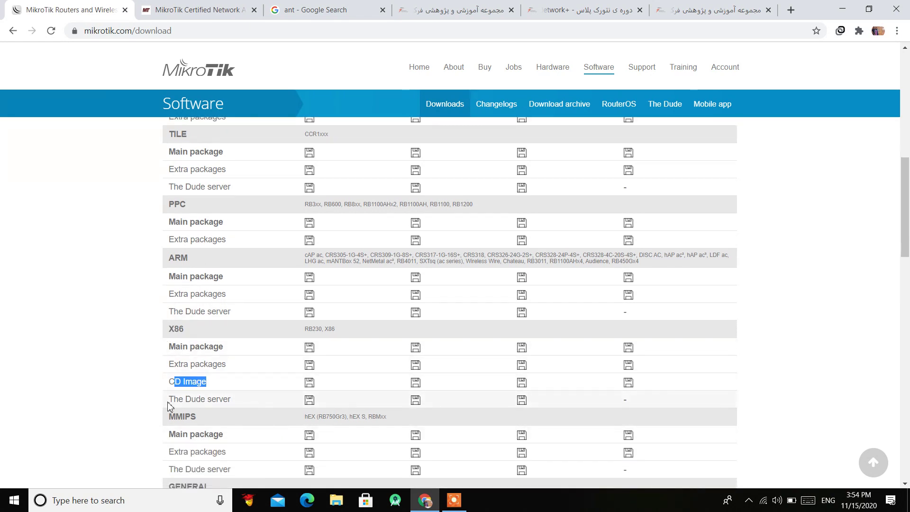
{"action": "left_click", "coordinate": [312, 383]}
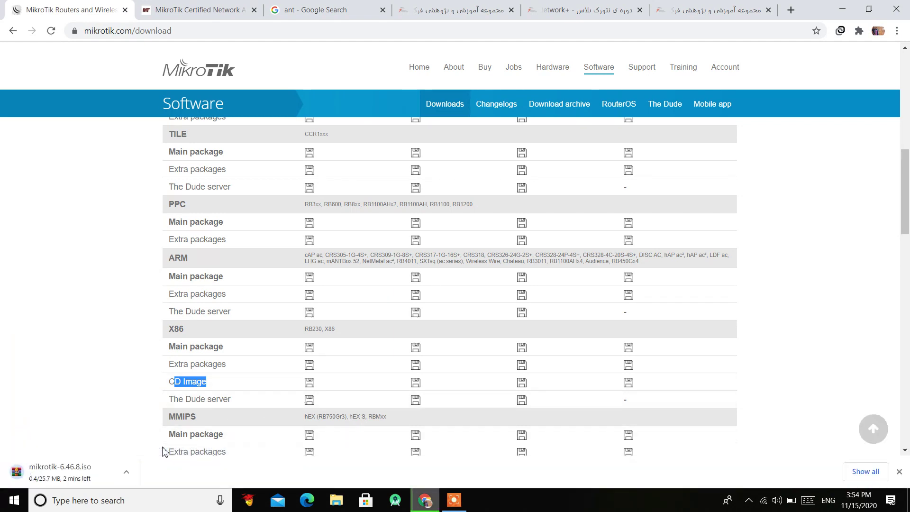
- Copy the link address of mikrotik-6.46.8.iso from the browser's download list and cancel the browser download
{"action": "key", "text": "ctrl+j"}
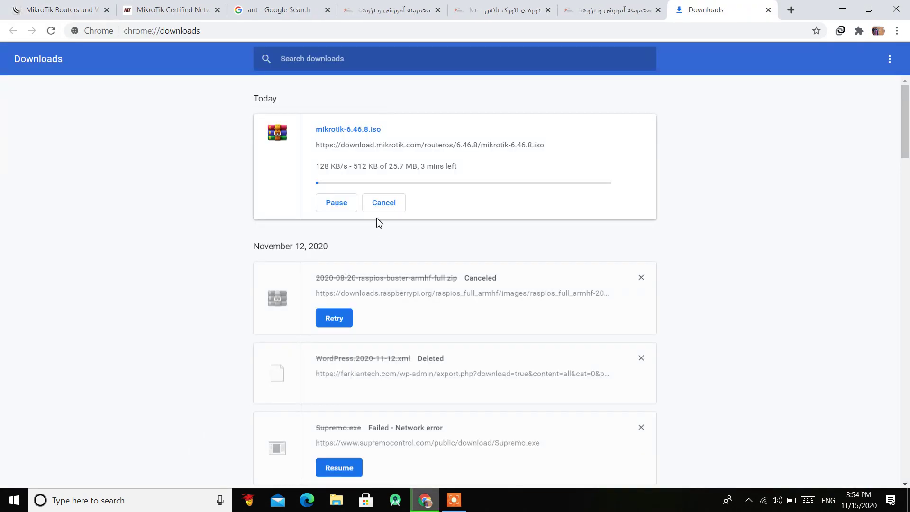
{"action": "right_click", "coordinate": [404, 149]}
{"action": "left_click", "coordinate": [502, 216]}
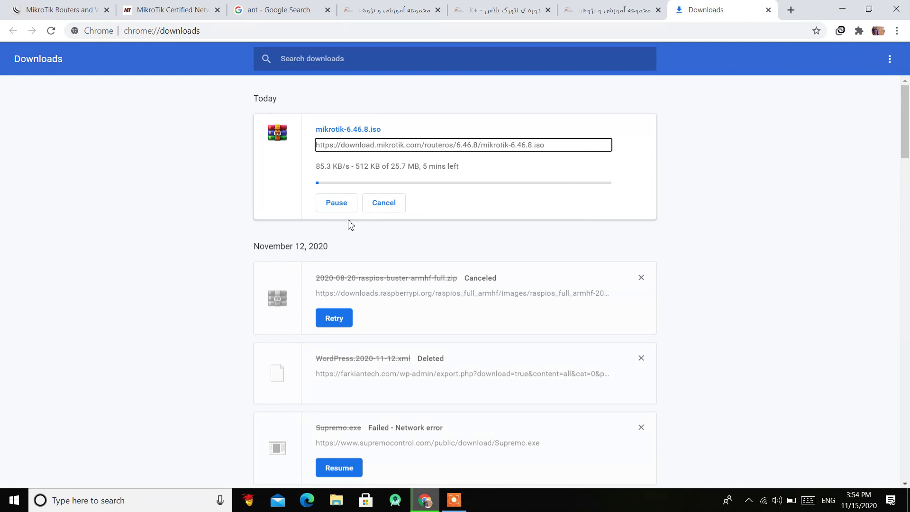
{"action": "left_click", "coordinate": [401, 212]}
- Switch to Internet Download Manager, add the copied ISO address and start downloading it to D:\hyper-v\mikrotik-6.46.8.iso
{"action": "left_click", "coordinate": [749, 501]}
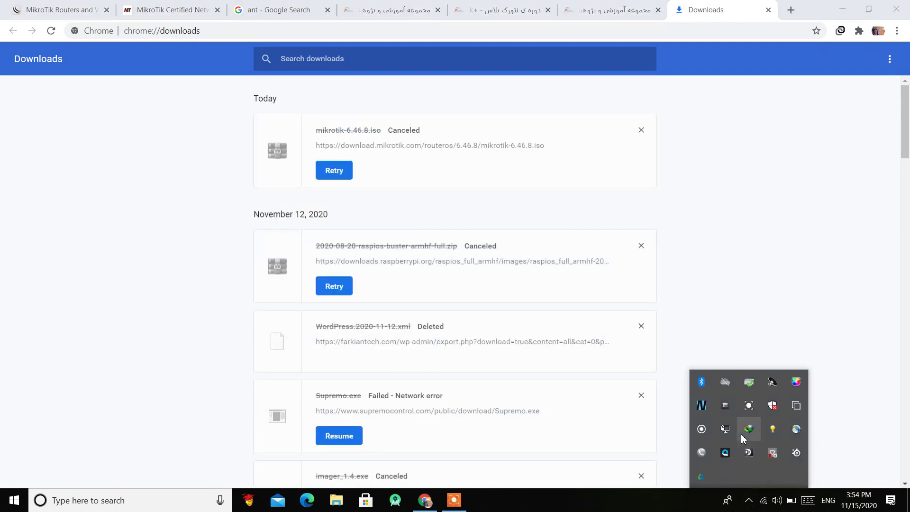
{"action": "double_click", "coordinate": [750, 429]}
{"action": "left_click", "coordinate": [330, 61]}
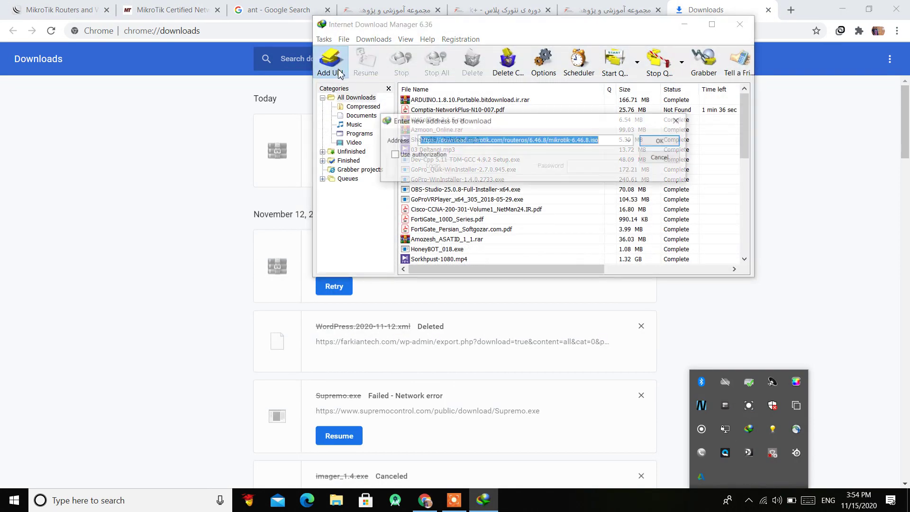
{"action": "left_click", "coordinate": [661, 141]}
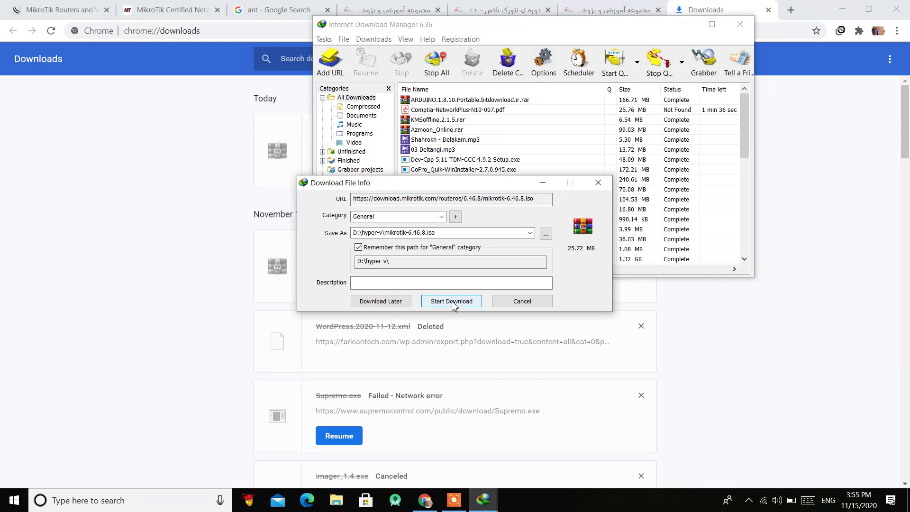
{"action": "left_click", "coordinate": [452, 302]}
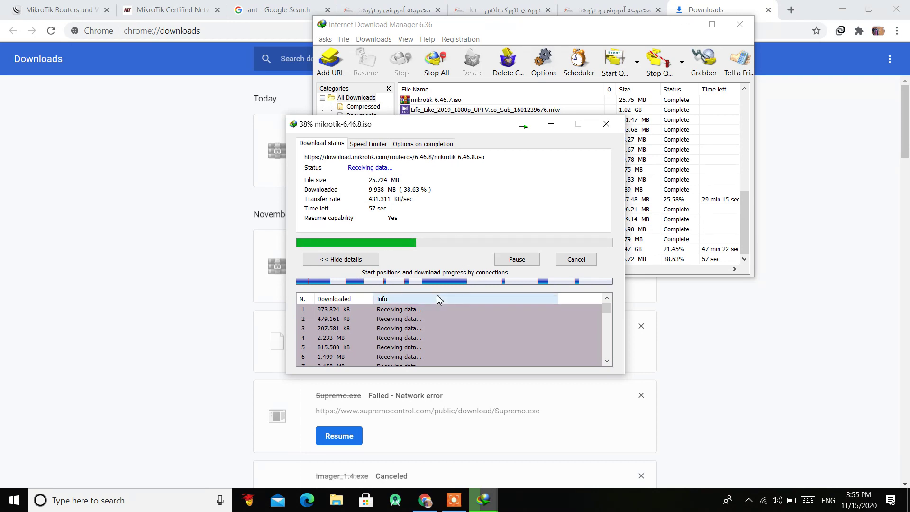
- Return to the MikroTik software downloads page in the browser and review the X86 packages
{"action": "left_click", "coordinate": [47, 385]}
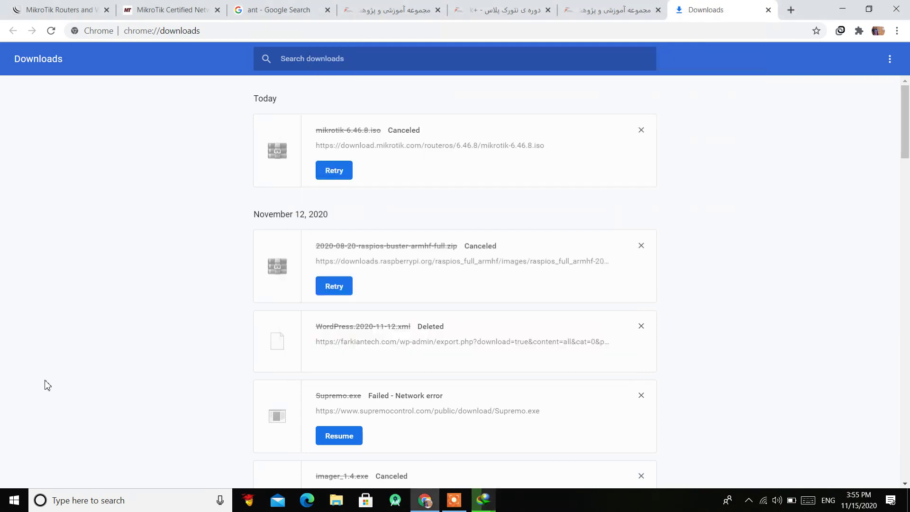
{"action": "left_click", "coordinate": [58, 4]}
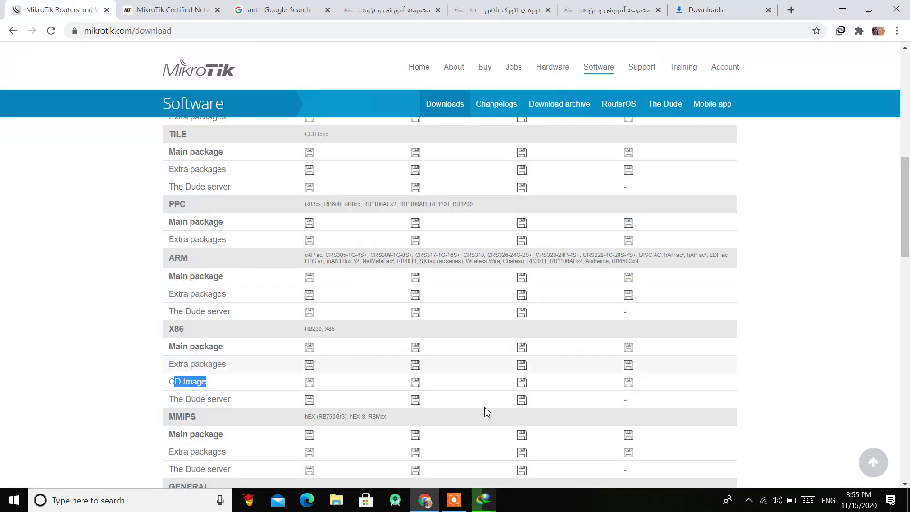
{"action": "scroll", "coordinate": [416, 417], "scroll_direction": "up", "scroll_amount": 1}
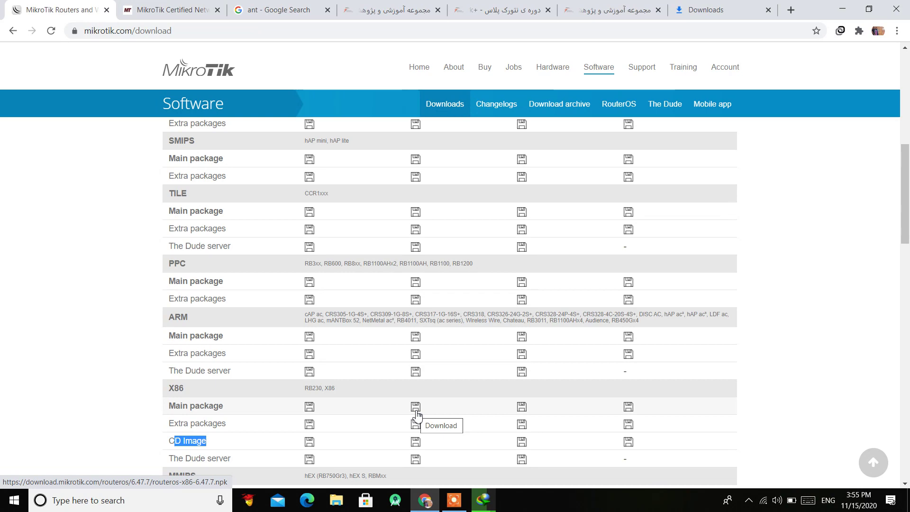
- Launch Notepad through the Windows Run dialog
{"action": "key", "text": "super+r"}
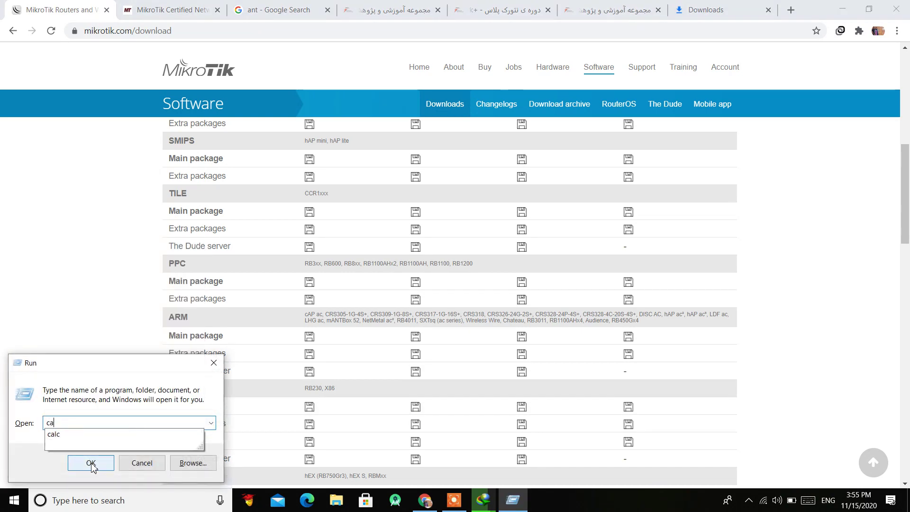
{"action": "key", "text": "BackSpace"}
{"action": "type", "text": "note"}
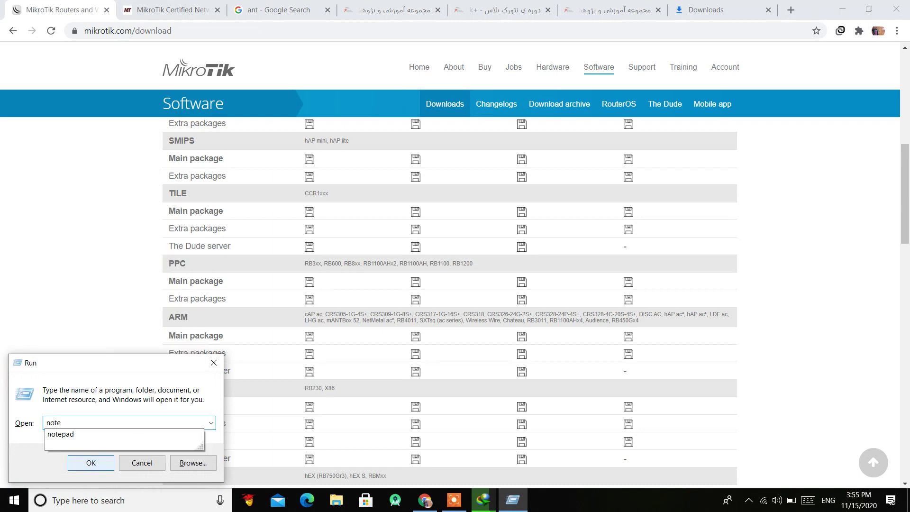
{"action": "key", "text": "Down"}
{"action": "left_click", "coordinate": [95, 463]}
- Write the router model number 951 on the first line of the note and prefix it with RB
{"action": "type", "text": "9"}
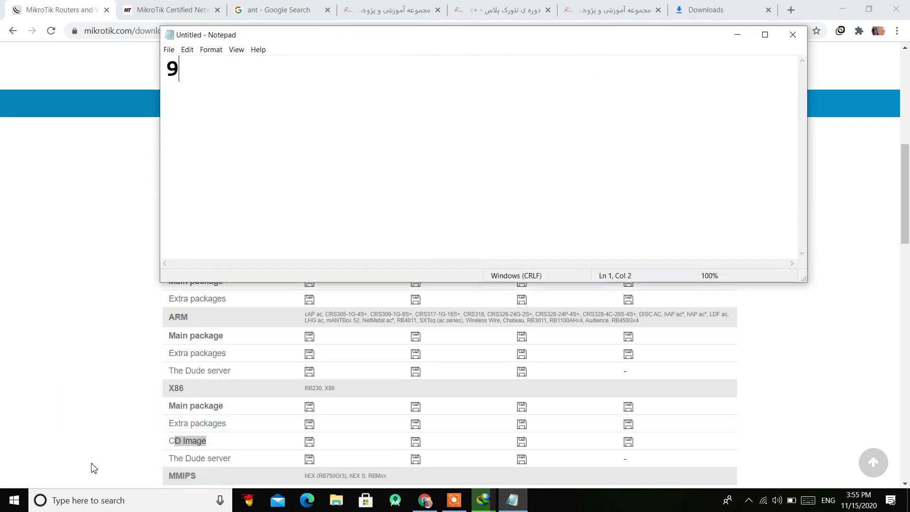
{"action": "type", "text": "51"}
{"action": "key", "text": "Return"}
{"action": "key", "text": "Up"}
{"action": "key", "text": "Right"}
{"action": "key", "text": "Right"}
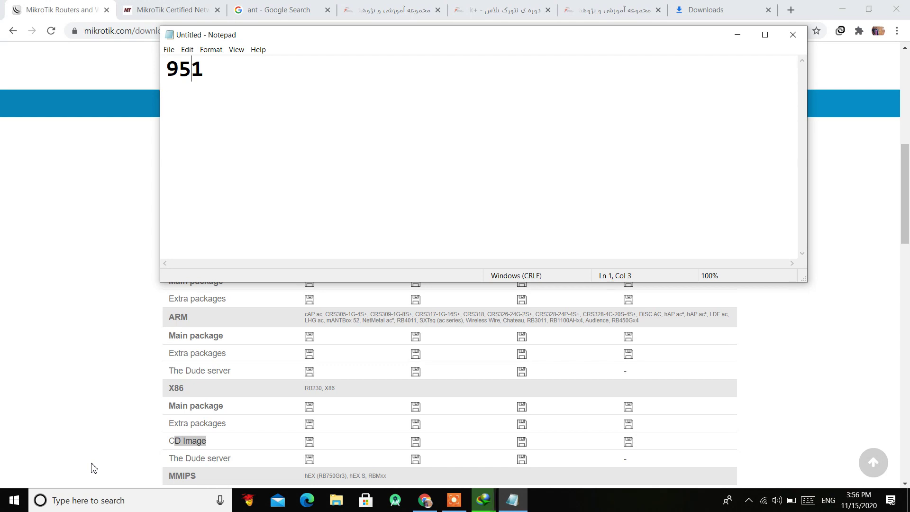
{"action": "key", "text": "Right"}
{"action": "key", "text": "Left"}
{"action": "key", "text": "Left"}
{"action": "key", "text": "Left"}
{"action": "type", "text": "RB"}
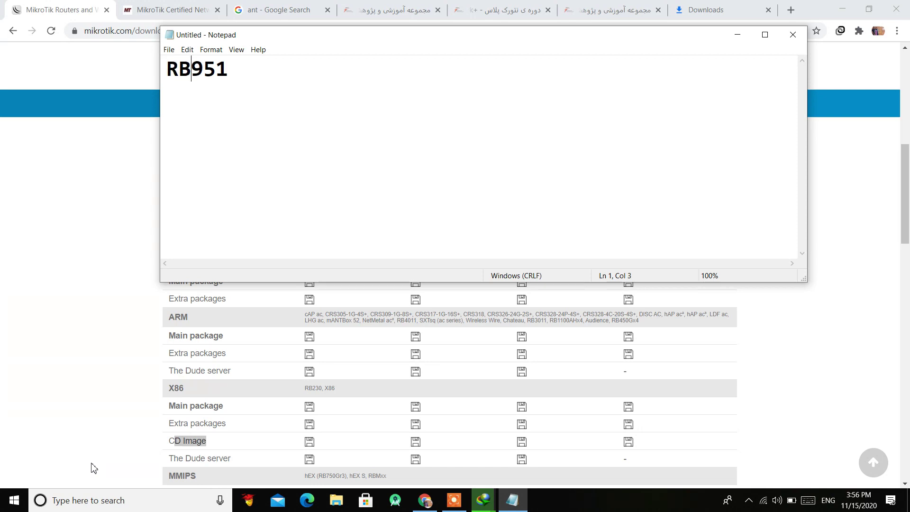
- Complete the router model on the first line of the note so it reads RB951 U-2hnd
{"action": "key", "text": "Right"}
{"action": "key", "text": "Right"}
{"action": "key", "text": "Right"}
{"action": "type", "text": "U"}
{"action": "type", "text": "-2hnd"}
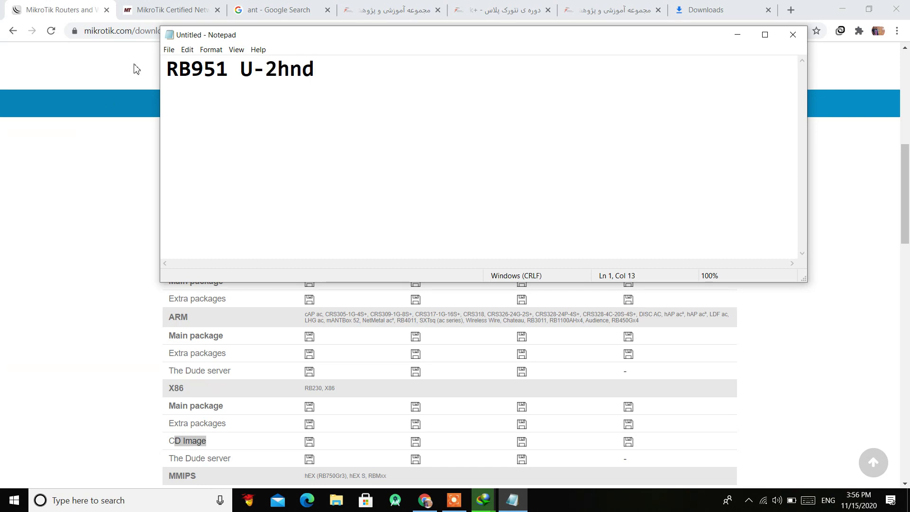
- Highlight the characters 2, n and d in the U-2hnd model suffix in turn to examine the naming
{"action": "mouse_move", "coordinate": [279, 72]}
{"action": "left_mouse_down"}
{"action": "mouse_move", "coordinate": [253, 72]}
{"action": "mouse_move", "coordinate": [270, 72]}
{"action": "left_mouse_up"}
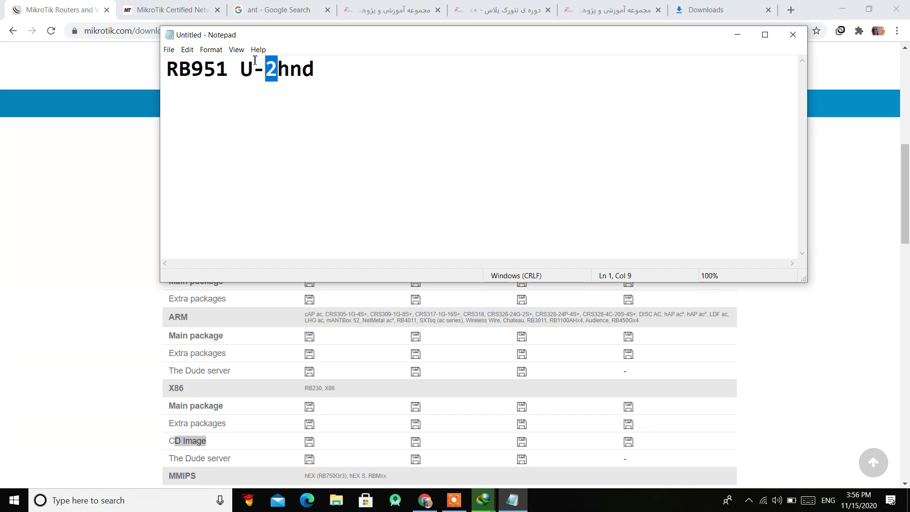
{"action": "mouse_move", "coordinate": [298, 74]}
{"action": "left_mouse_down"}
{"action": "mouse_move", "coordinate": [279, 79]}
{"action": "mouse_move", "coordinate": [291, 73]}
{"action": "left_mouse_up"}
{"action": "left_click", "coordinate": [287, 78]}
{"action": "left_click", "coordinate": [303, 70]}
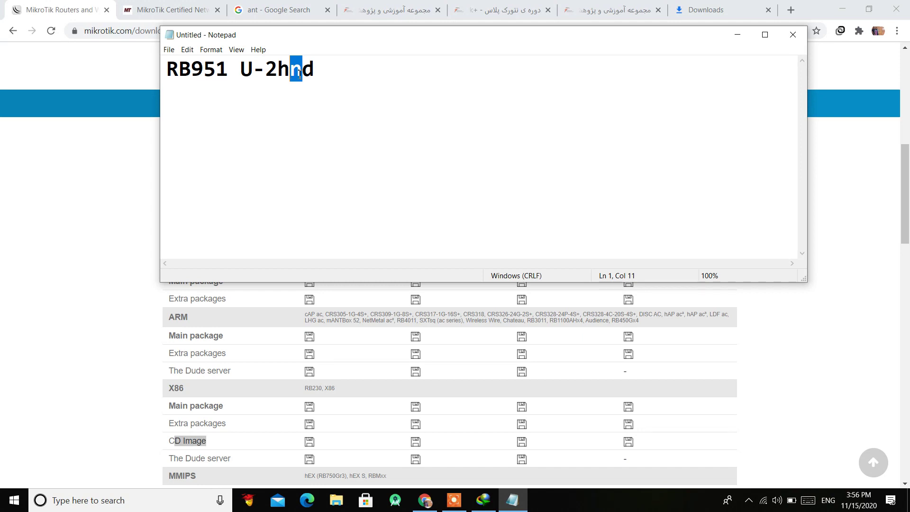
{"action": "left_click", "coordinate": [322, 72]}
{"action": "left_click_drag", "start_coordinate": [311, 76], "coordinate": [306, 79]}
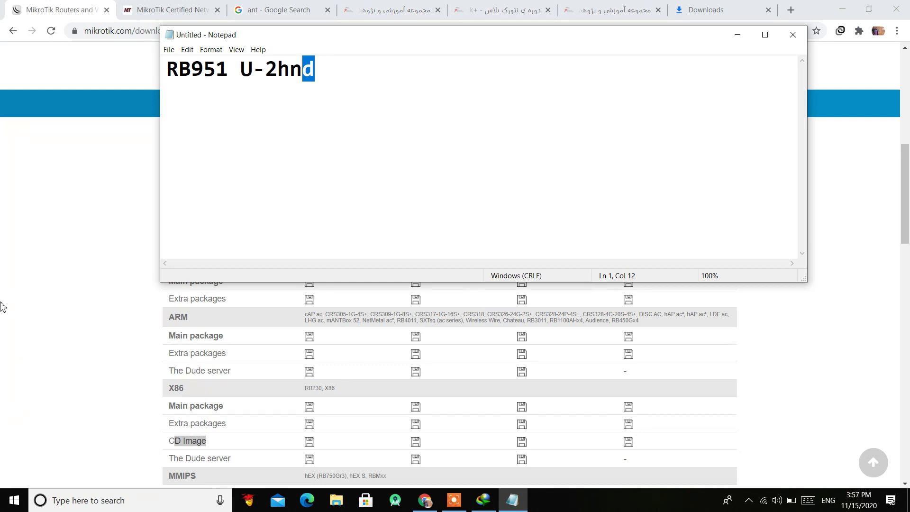
- Switch to the browser and highlight the RB9xx model series and its MIPSBE architecture name in the RouterOS downloads table
{"action": "left_click", "coordinate": [30, 302]}
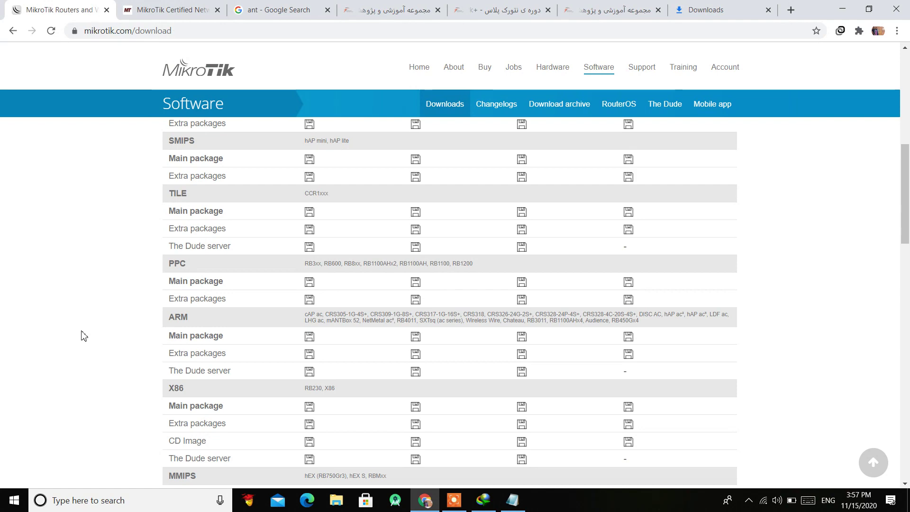
{"action": "scroll", "coordinate": [209, 290], "scroll_direction": "up", "scroll_amount": 6}
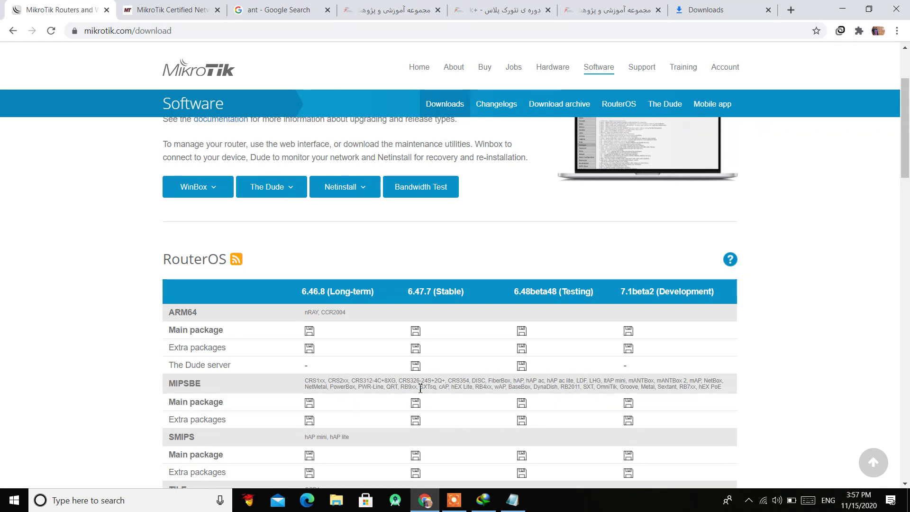
{"action": "left_click_drag", "start_coordinate": [419, 387], "coordinate": [401, 390]}
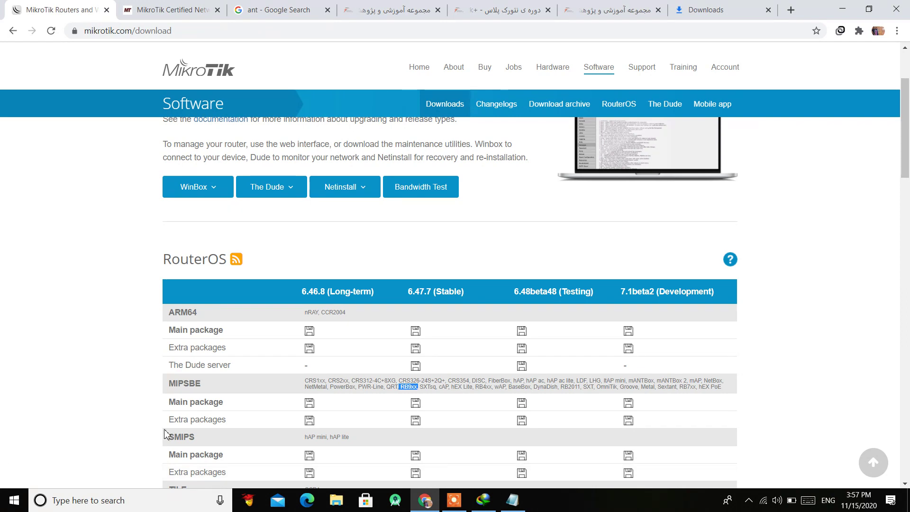
{"action": "double_click", "coordinate": [180, 383]}
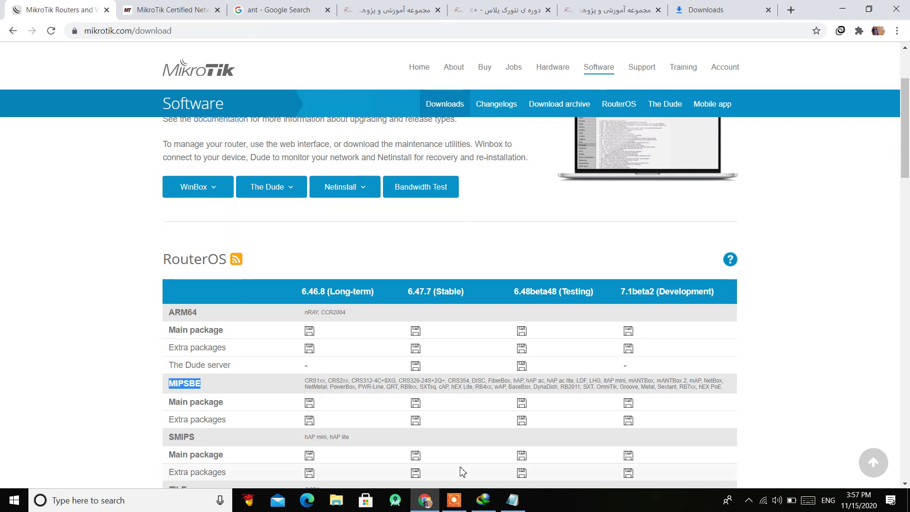
- Switch to Internet Download Manager and select the mikrotik-6.46.8.iso download to check its status
{"action": "mouse_move", "coordinate": [503, 509]}
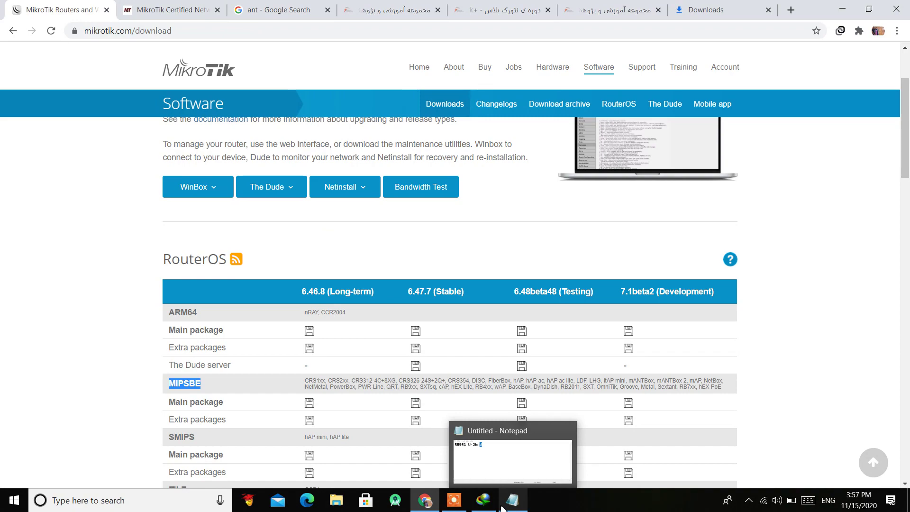
{"action": "mouse_move", "coordinate": [499, 483]}
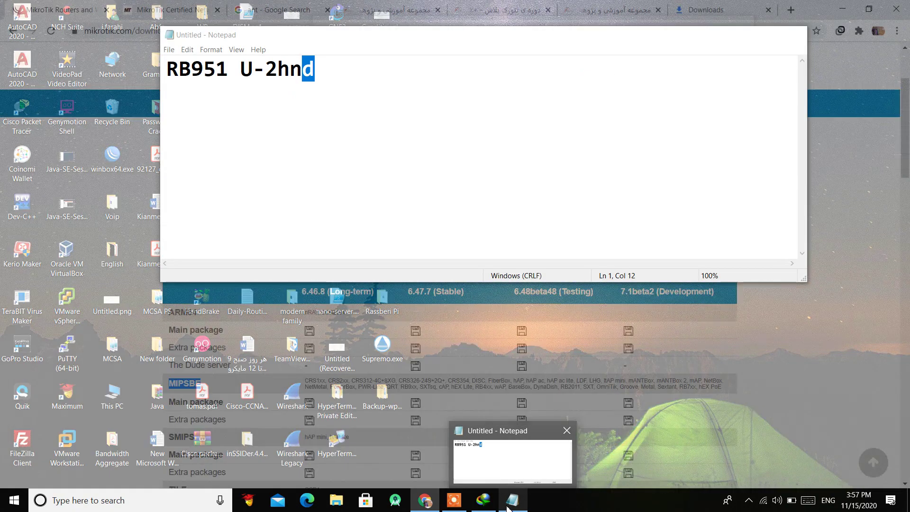
{"action": "left_click", "coordinate": [484, 500]}
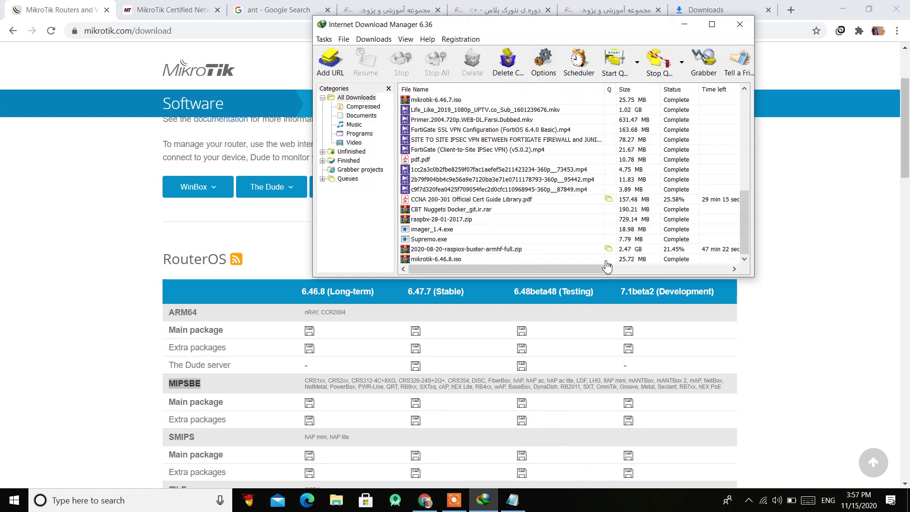
{"action": "left_click", "coordinate": [504, 259]}
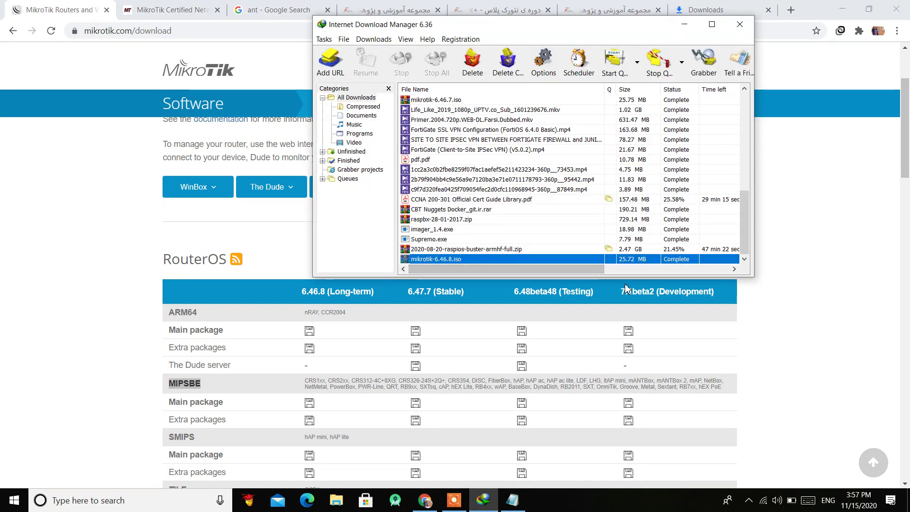
- Minimize the browser, close Notepad without saving the note, and close Internet Download Manager
{"action": "left_click", "coordinate": [843, 10]}
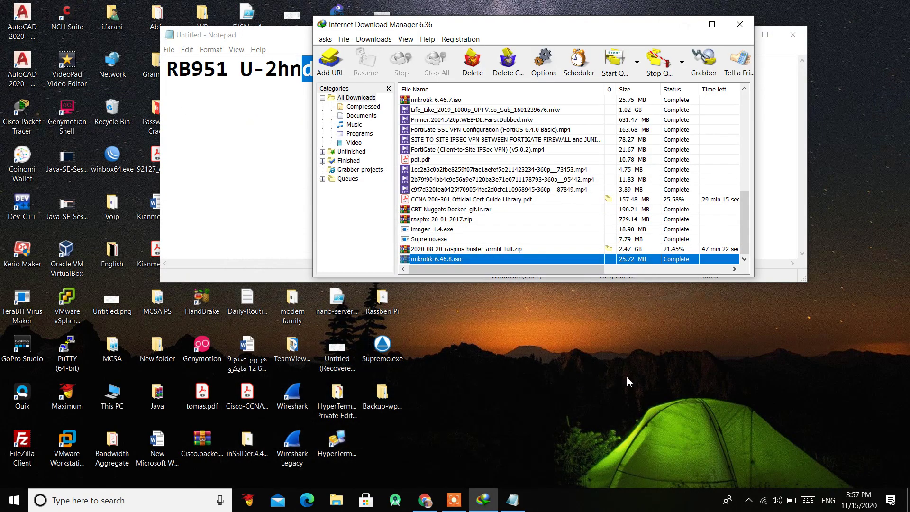
{"action": "left_click", "coordinate": [793, 35]}
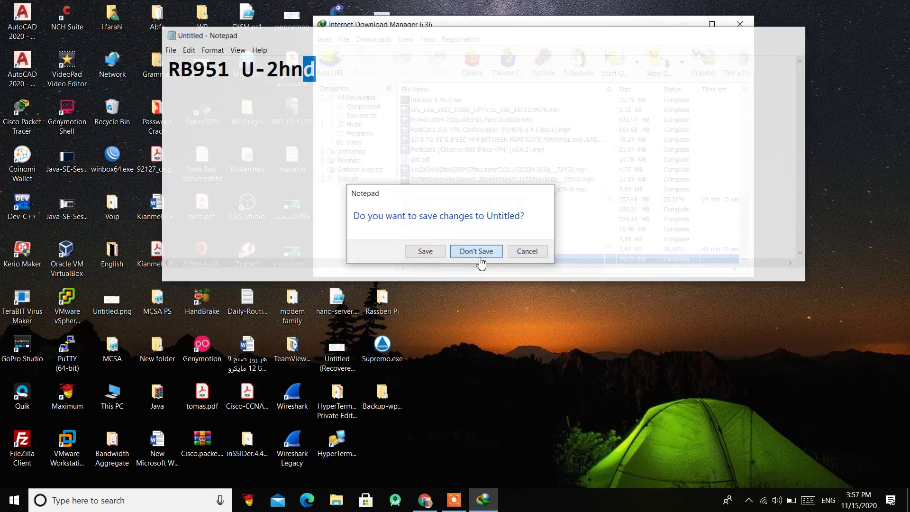
{"action": "left_click", "coordinate": [476, 252]}
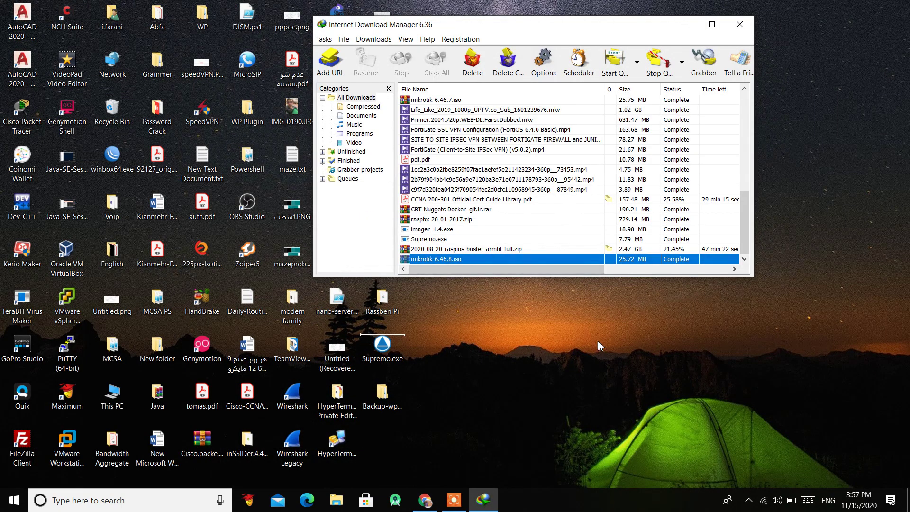
{"action": "left_click", "coordinate": [731, 29]}
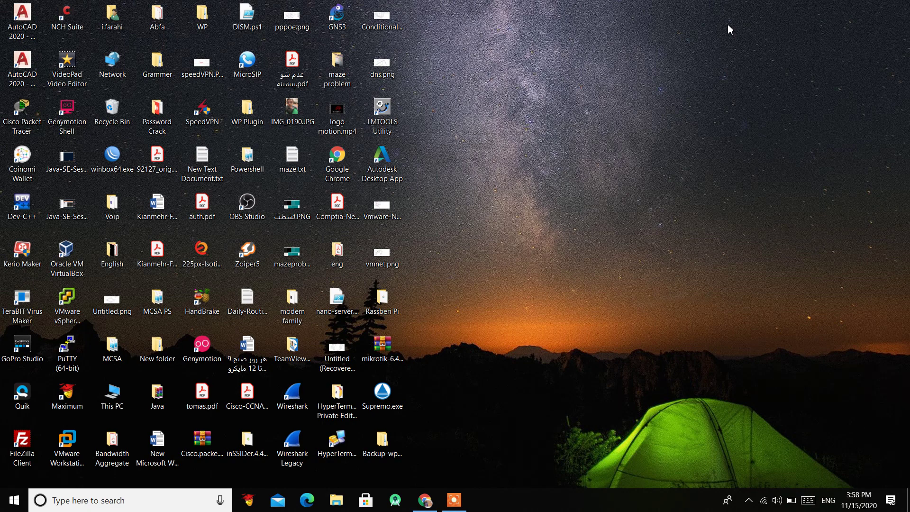
- Switch back to the browser and search Google for virtual box
{"action": "left_click", "coordinate": [424, 501]}
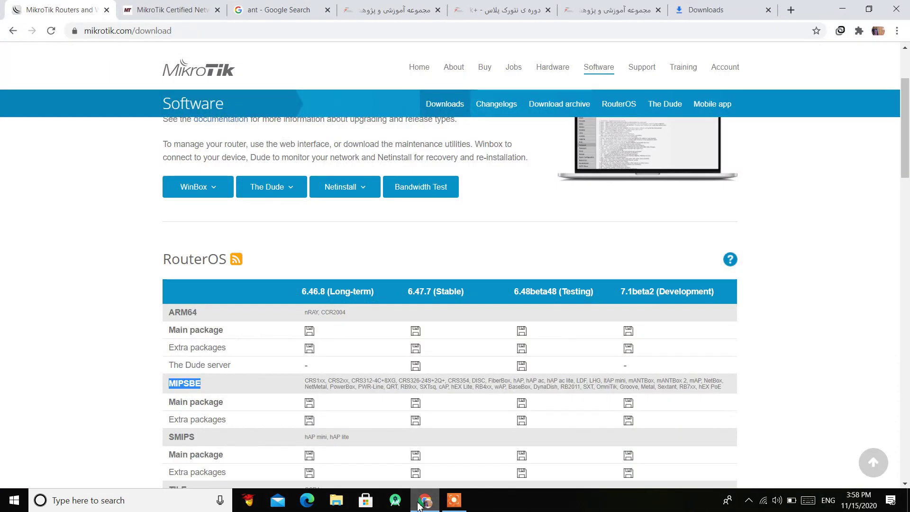
{"action": "left_click", "coordinate": [193, 32]}
{"action": "type", "text": "vi"}
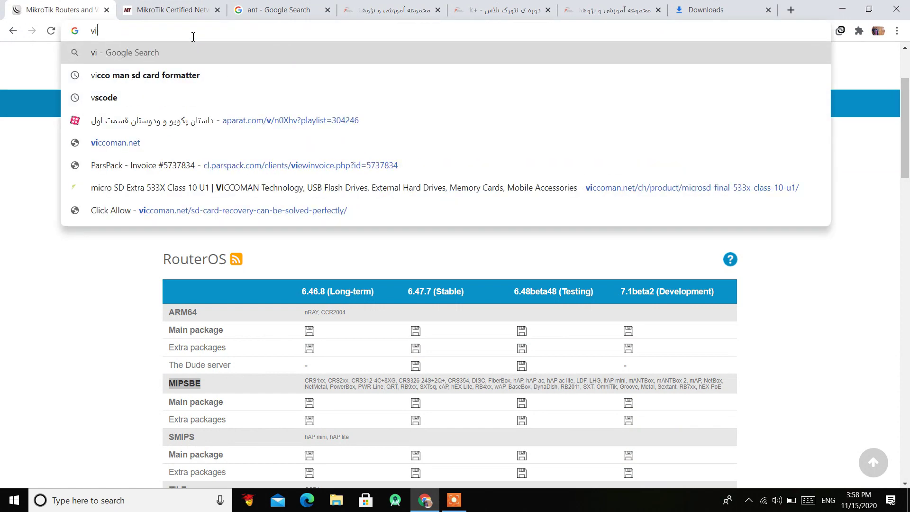
{"action": "type", "text": "rtual "}
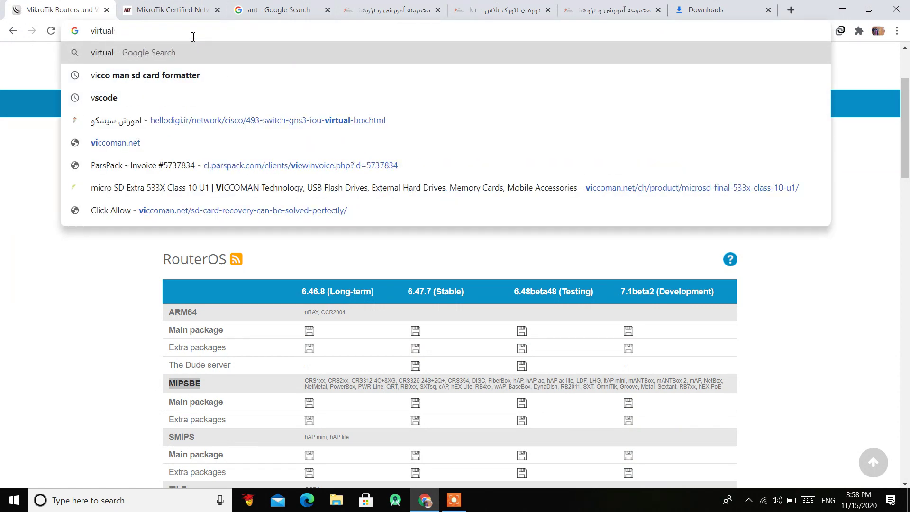
{"action": "type", "text": "box"}
{"action": "key", "text": "Return"}
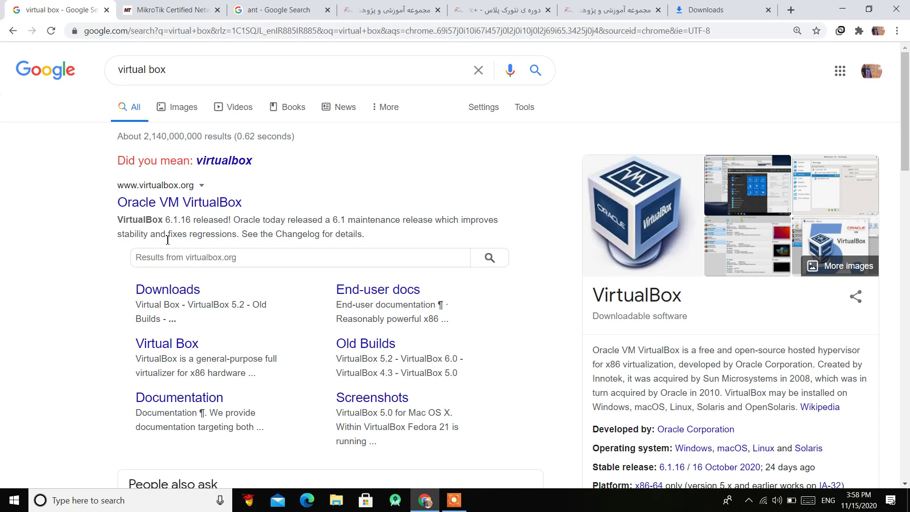
- Open farkiantech.com and look through the software downloads in its virtualization category
{"action": "left_click", "coordinate": [198, 25]}
{"action": "type", "text": "farkiantech.com"}
{"action": "key", "text": "Return"}
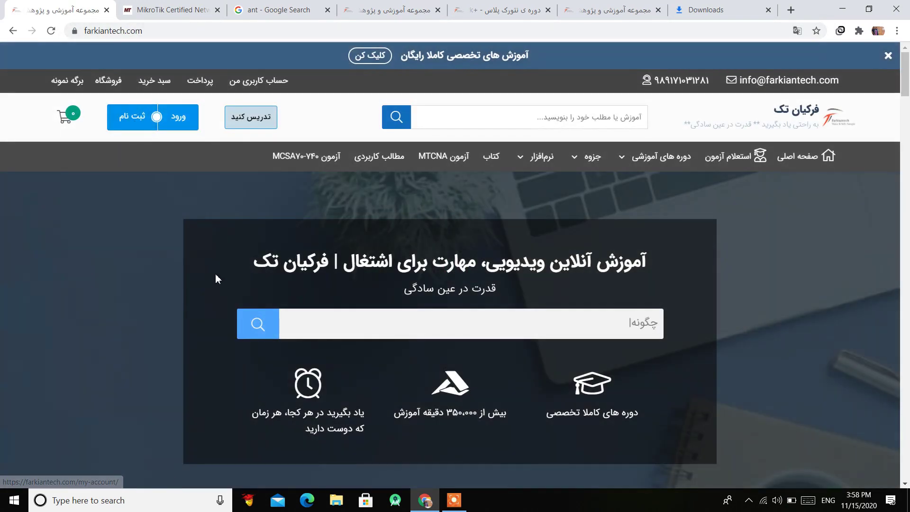
{"action": "mouse_move", "coordinate": [543, 163]}
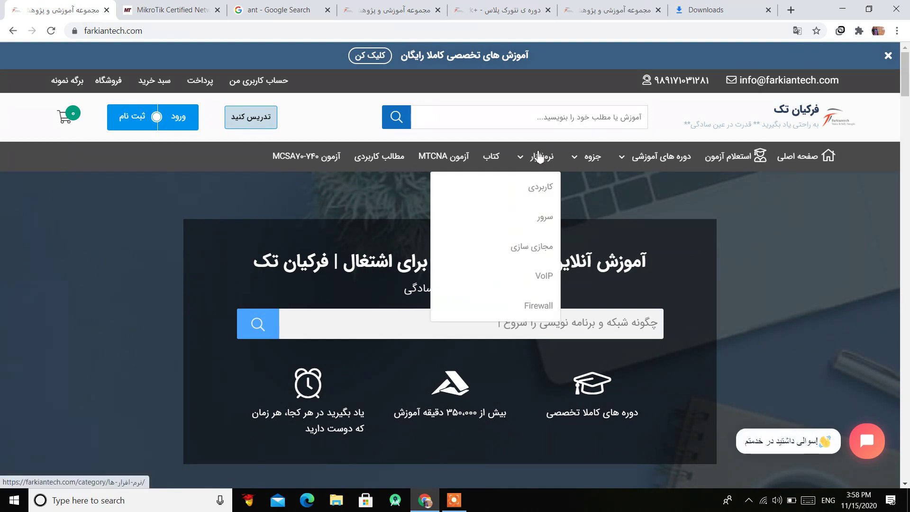
{"action": "left_click", "coordinate": [522, 253]}
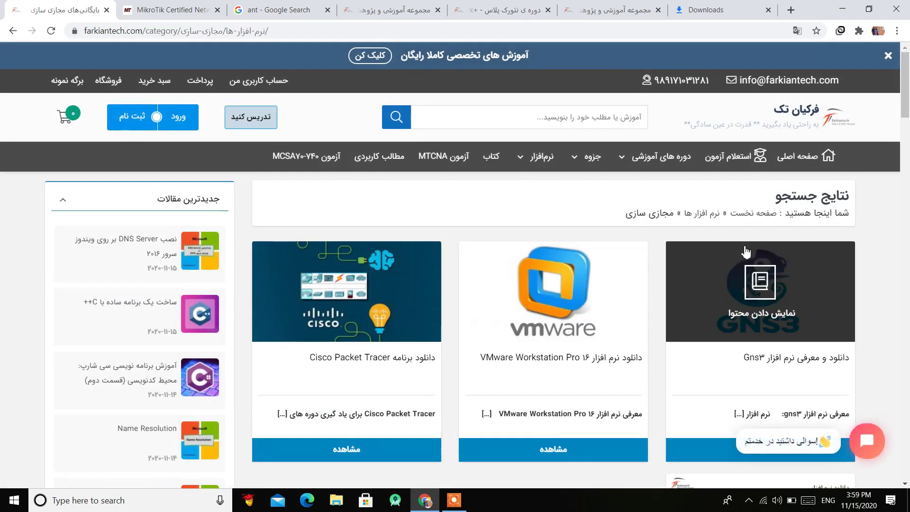
{"action": "scroll", "coordinate": [782, 247], "scroll_direction": "down", "scroll_amount": 1}
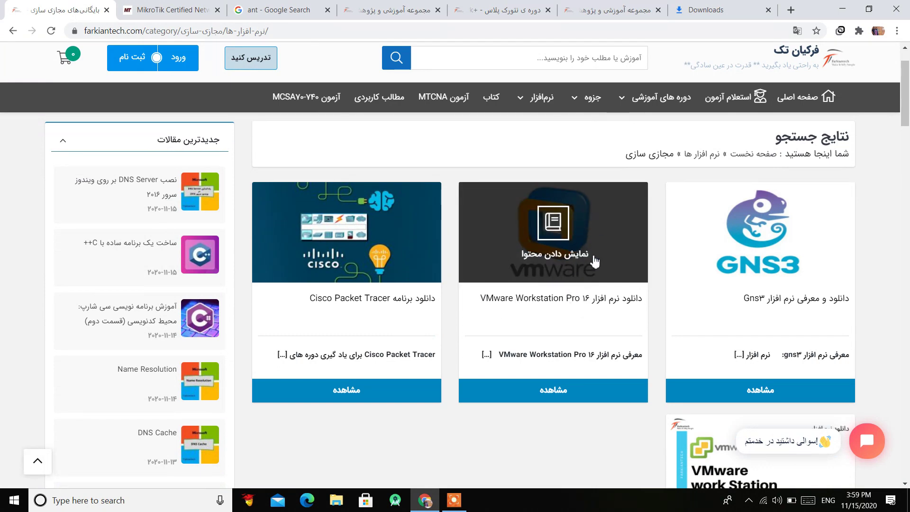
{"action": "scroll", "coordinate": [593, 260], "scroll_direction": "down", "scroll_amount": 2}
{"action": "scroll", "coordinate": [711, 242], "scroll_direction": "down", "scroll_amount": 3}
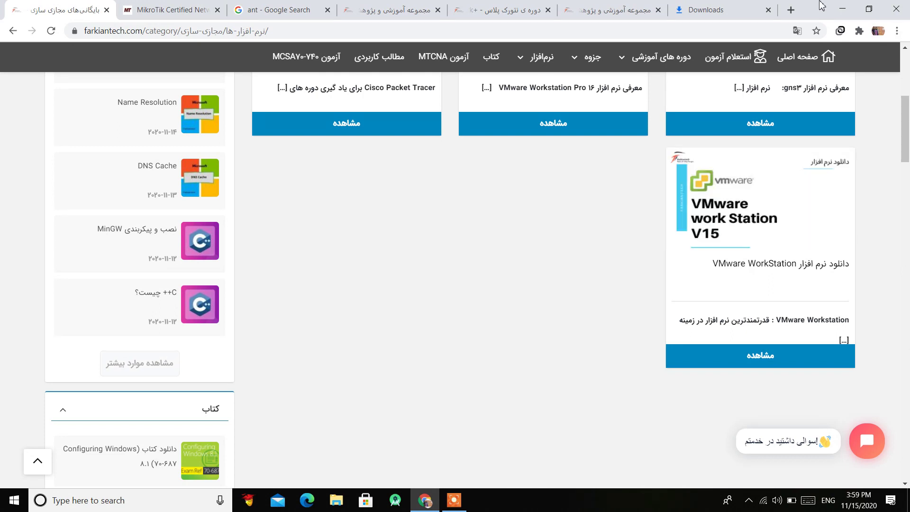
- Minimize the browser, launch VMware Workstation Pro and postpone its software update reminder
{"action": "left_click", "coordinate": [843, 9]}
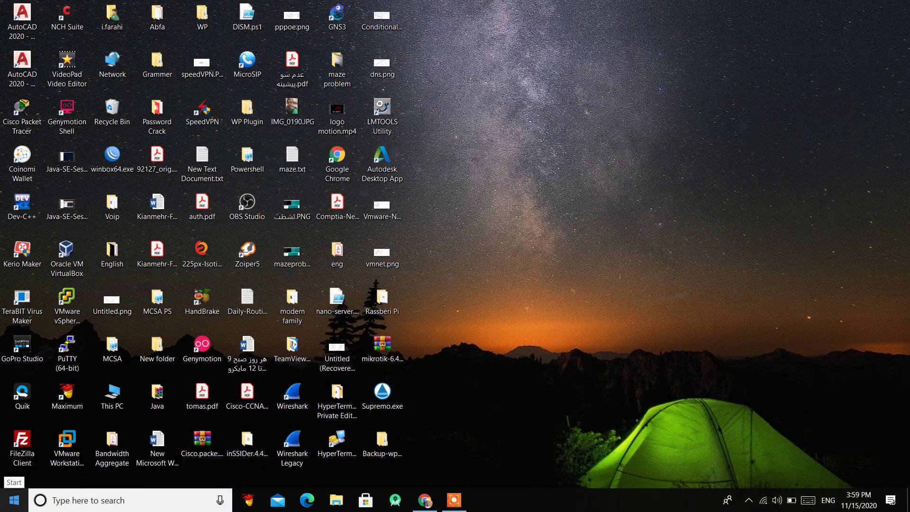
{"action": "left_click", "coordinate": [4, 506]}
{"action": "type", "text": "vm"}
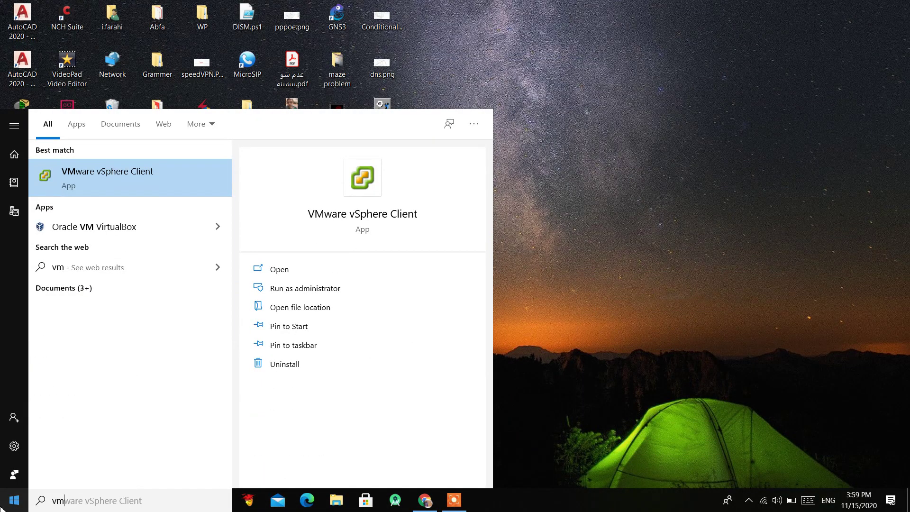
{"action": "type", "text": "wa"}
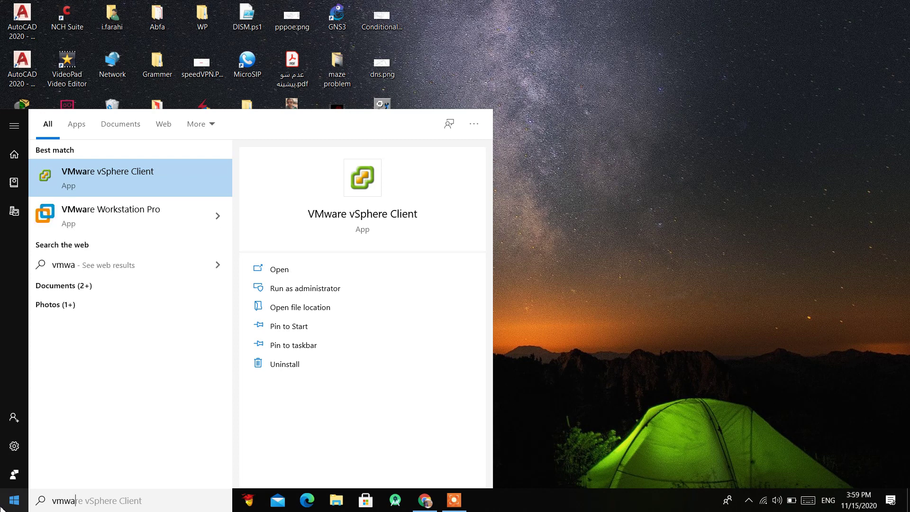
{"action": "left_click", "coordinate": [138, 221]}
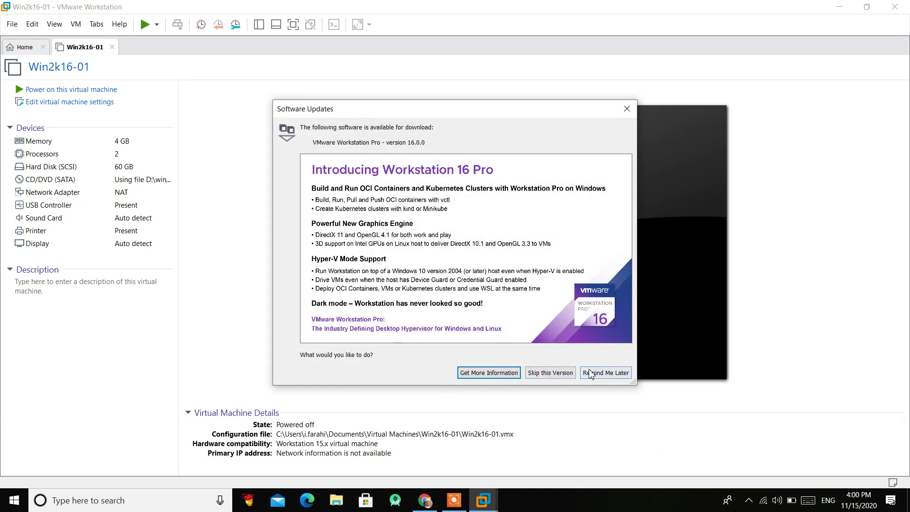
{"action": "left_click", "coordinate": [603, 374]}
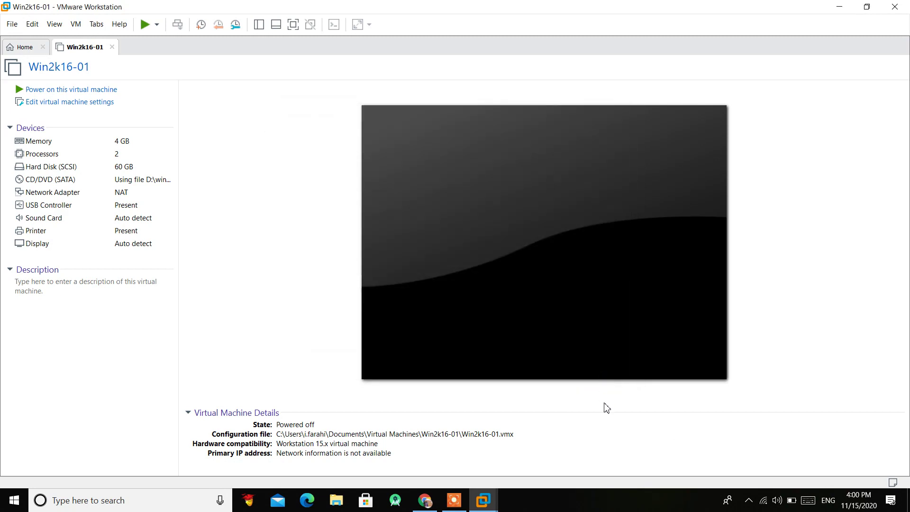
- Start a new typical virtual machine with the operating system installed later, using Microsoft Windows and Windows XP Professional as guest version
{"action": "left_click", "coordinate": [17, 26]}
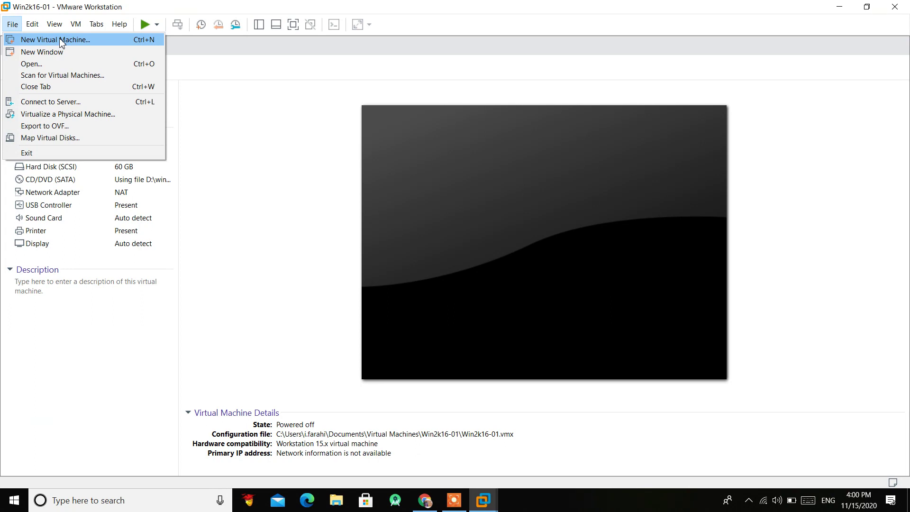
{"action": "left_click", "coordinate": [55, 40]}
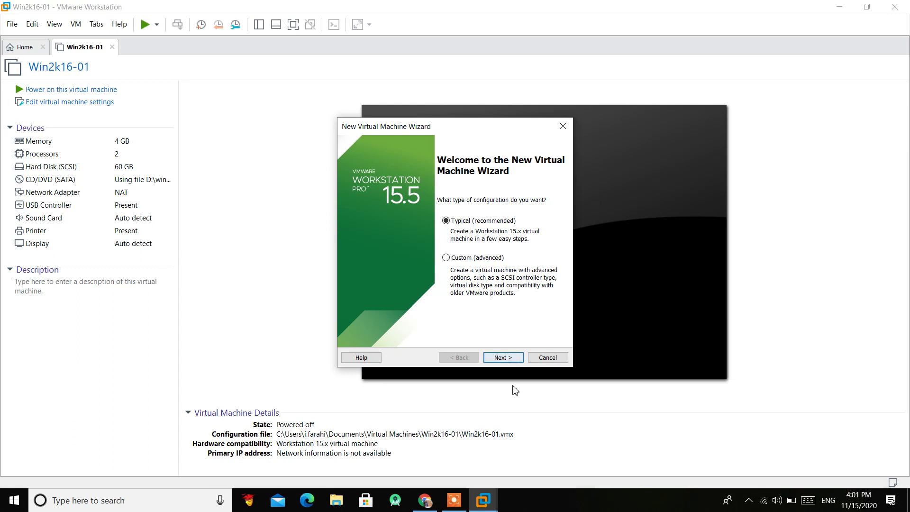
{"action": "left_click", "coordinate": [504, 359]}
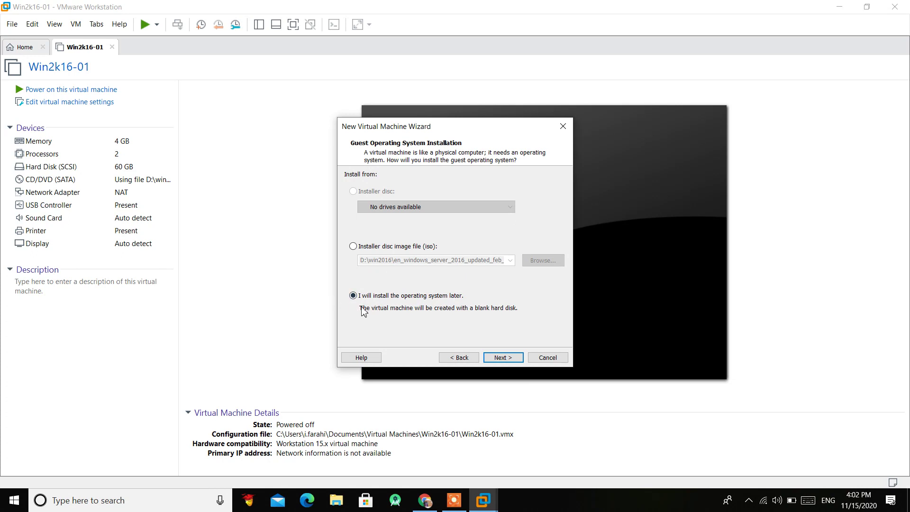
{"action": "left_click", "coordinate": [504, 357]}
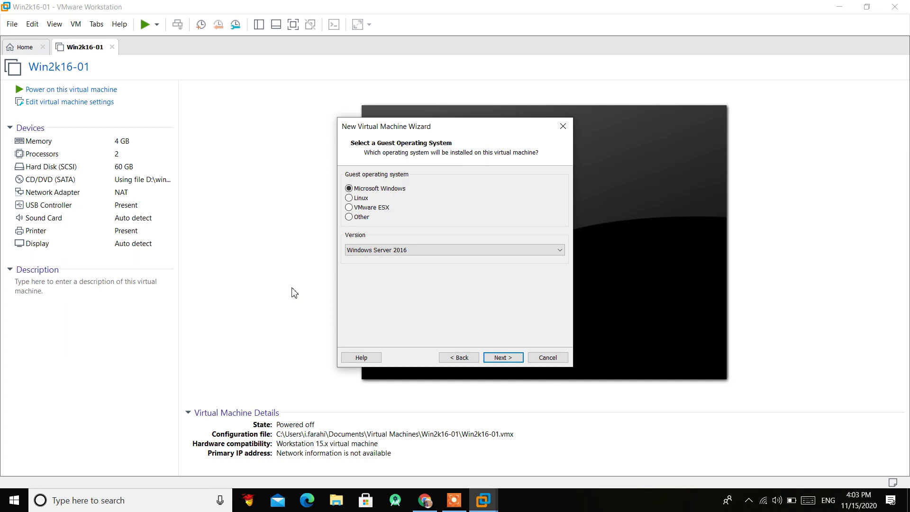
{"action": "left_click", "coordinate": [435, 251]}
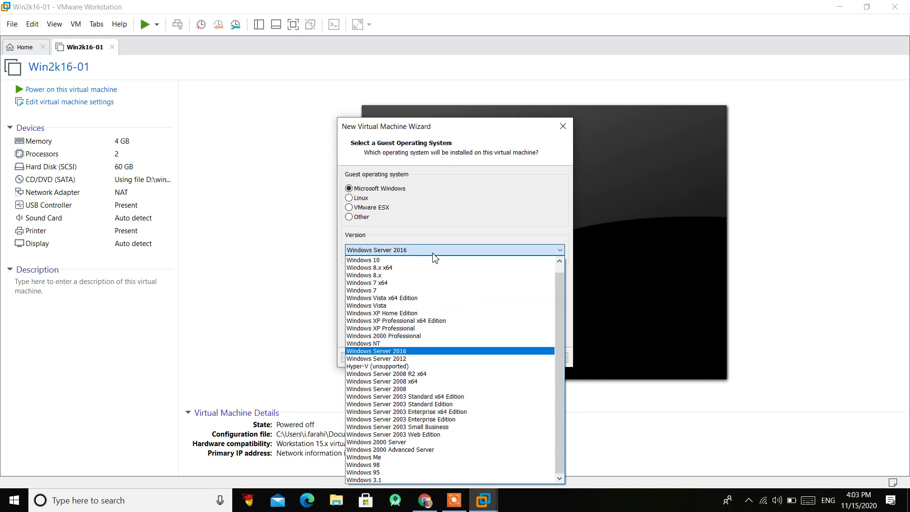
{"action": "left_click", "coordinate": [384, 329]}
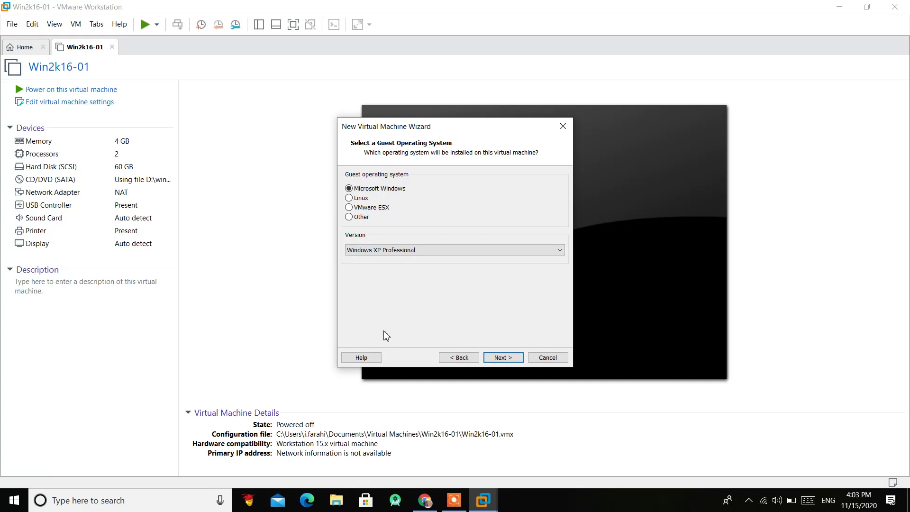
{"action": "left_click", "coordinate": [509, 359]}
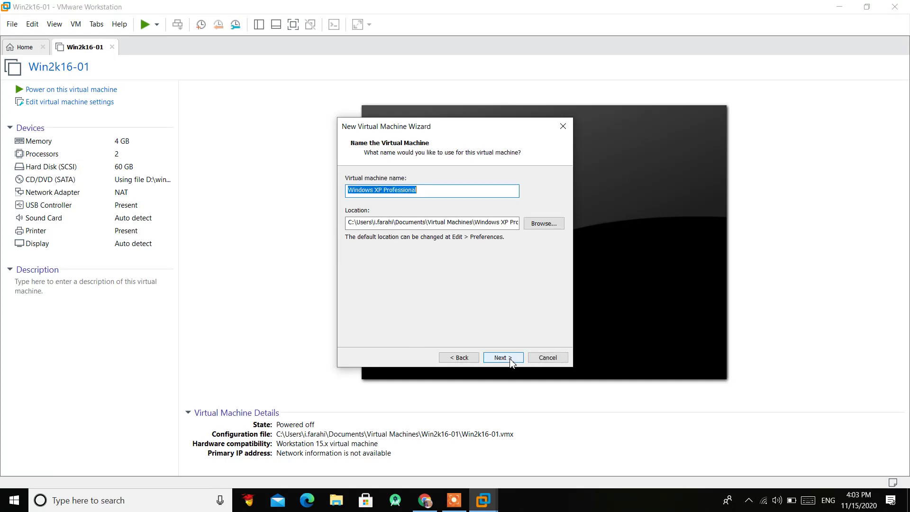
- Name the virtual machine RB- followed by the owner's surname and accept the default location
{"action": "type", "text": "R"}
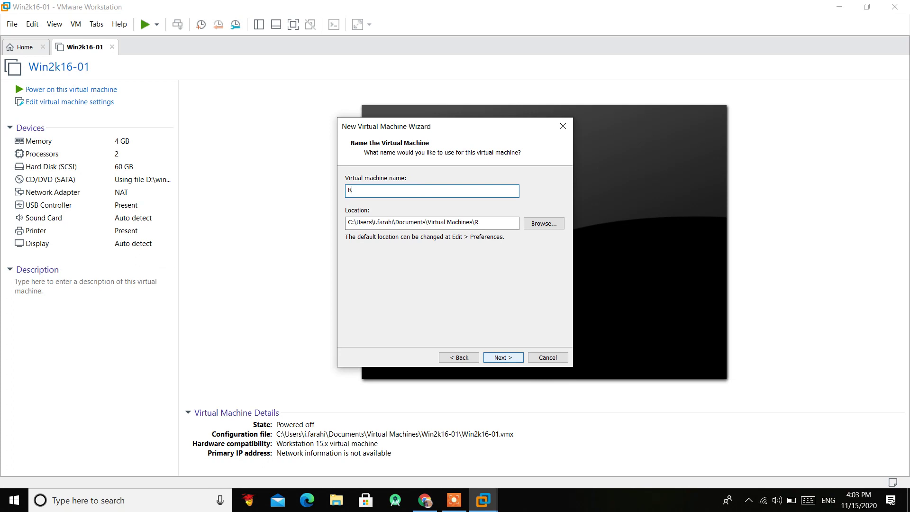
{"action": "type", "text": "B-"}
{"action": "type", "text": "Farahi"}
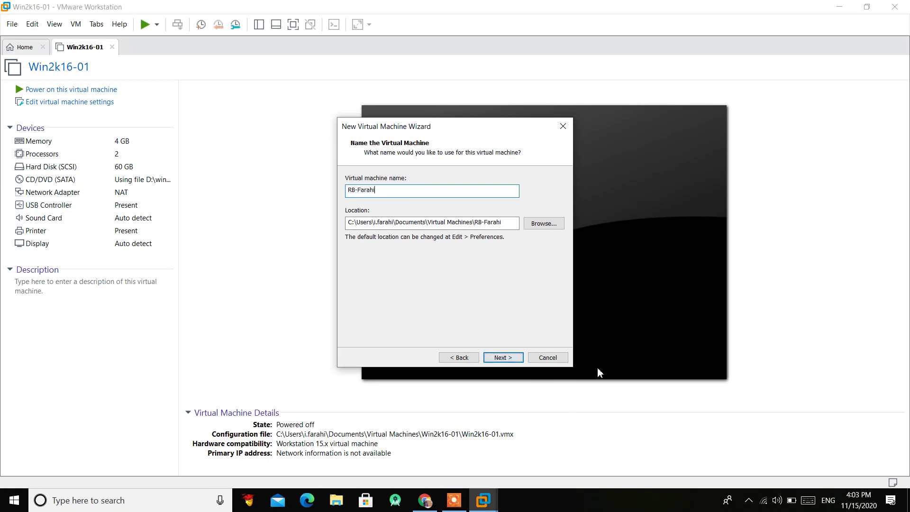
{"action": "left_click", "coordinate": [384, 227]}
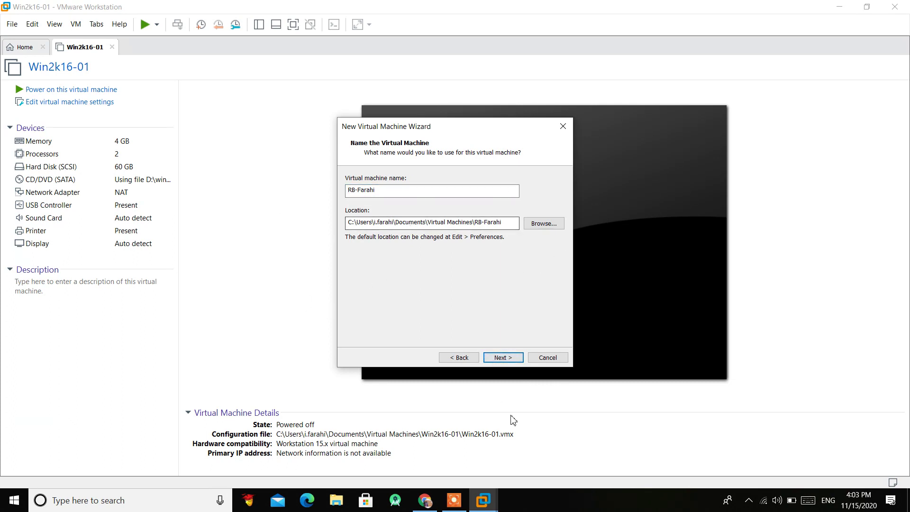
{"action": "left_click", "coordinate": [503, 358]}
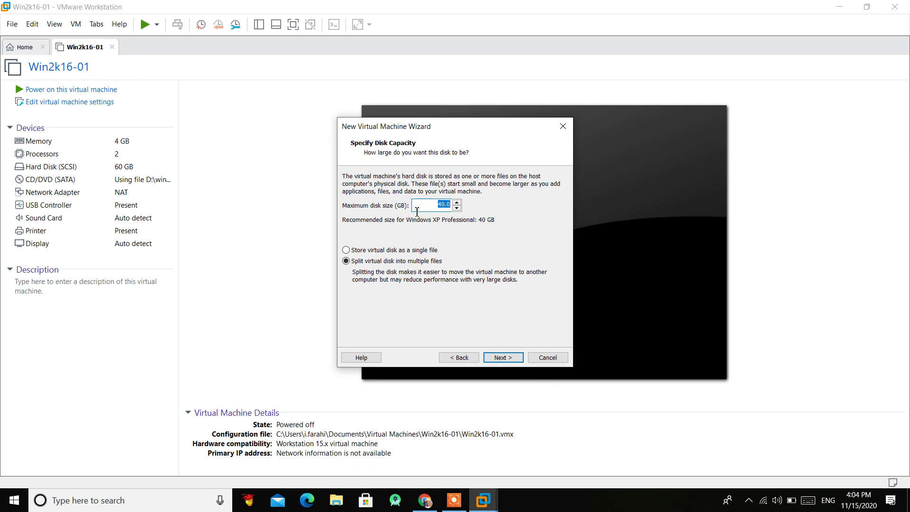
- Store the 40 GB virtual disk as a single file and customize the hardware memory to 32 MB
{"action": "left_click", "coordinate": [369, 250]}
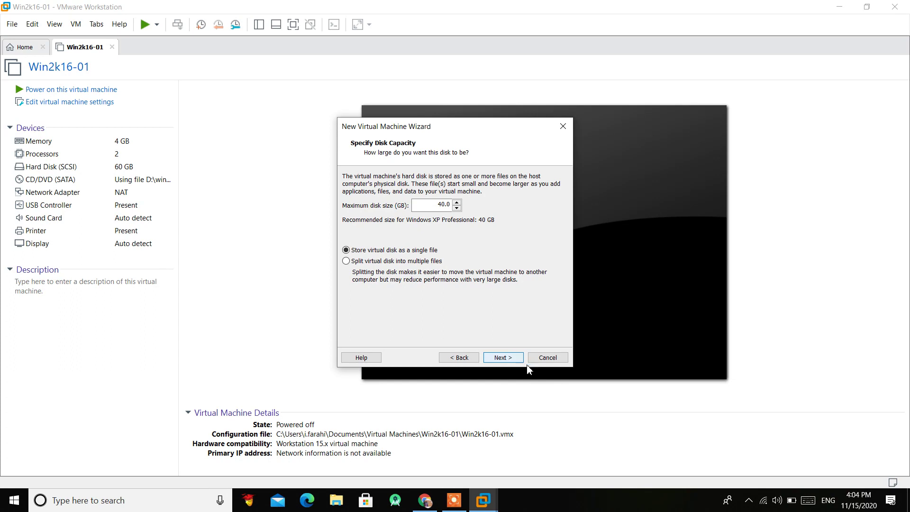
{"action": "left_click", "coordinate": [496, 360]}
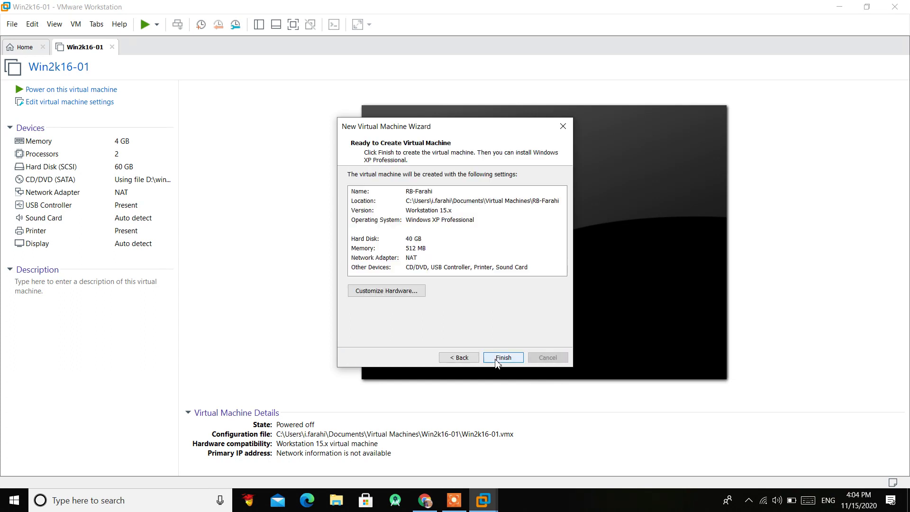
{"action": "left_click", "coordinate": [382, 293]}
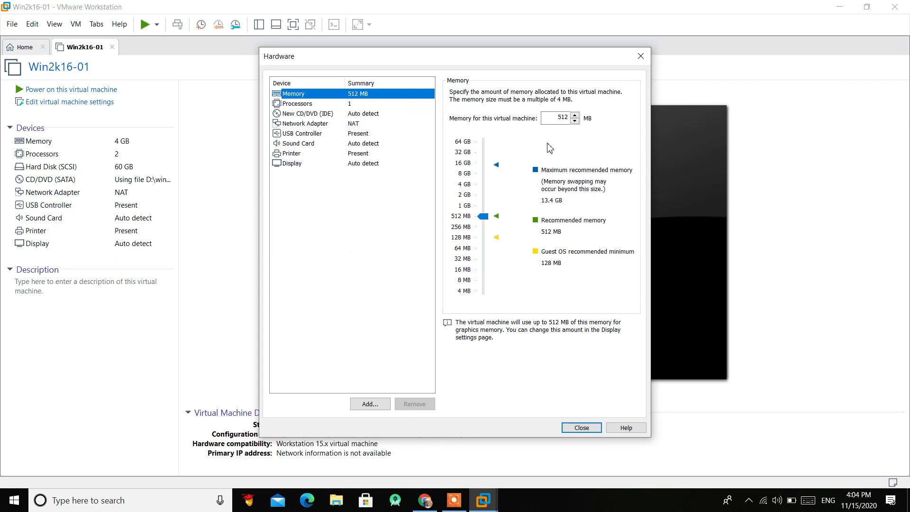
{"action": "double_click", "coordinate": [562, 118]}
{"action": "type", "text": "32"}
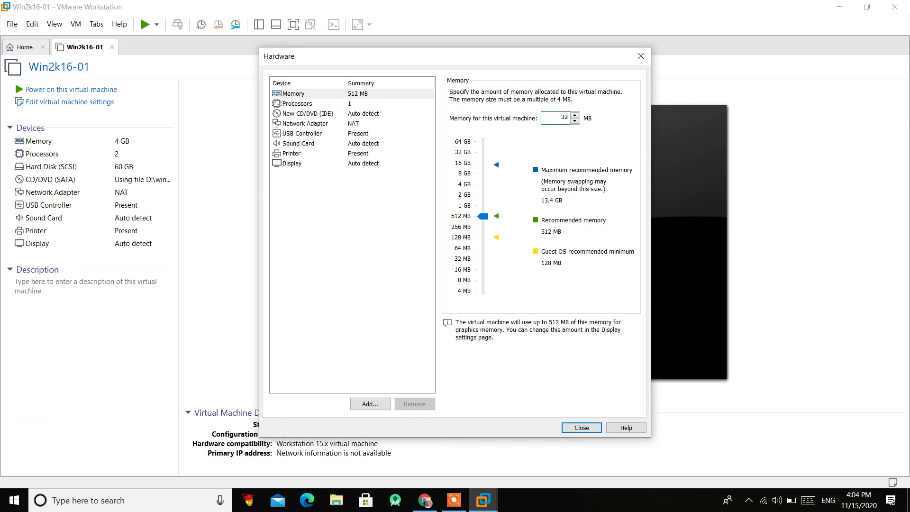
- Check the processor settings and attach mikrotik-6.46.8.iso from the Desktop as the CD/DVD drive's ISO image
{"action": "left_click", "coordinate": [335, 104]}
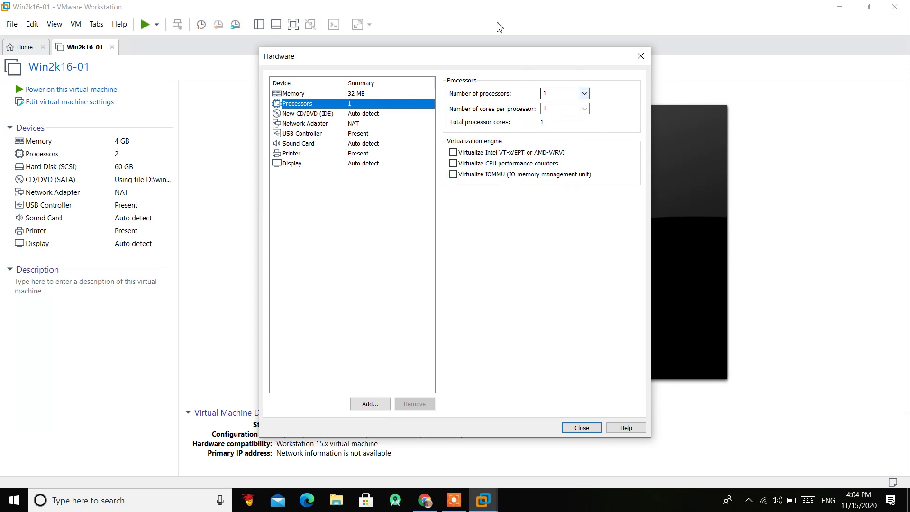
{"action": "left_click", "coordinate": [285, 114]}
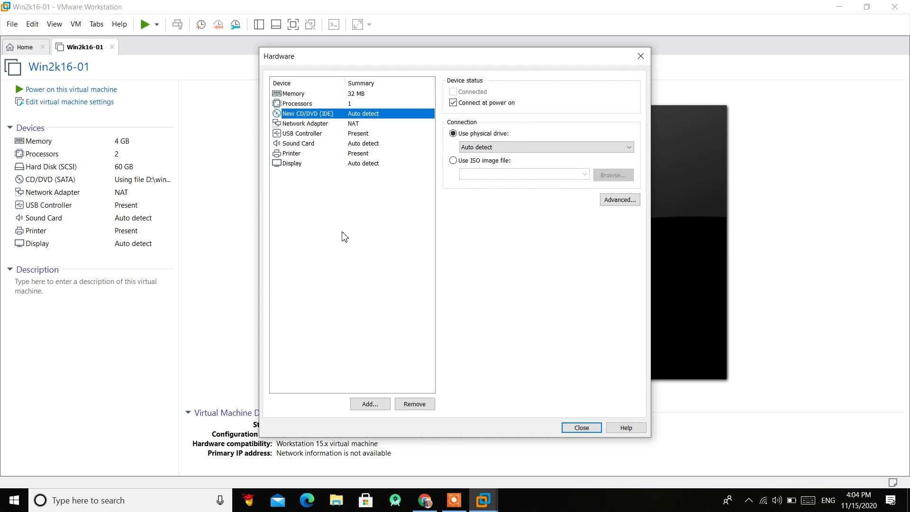
{"action": "left_click", "coordinate": [454, 161]}
{"action": "left_click", "coordinate": [613, 175]}
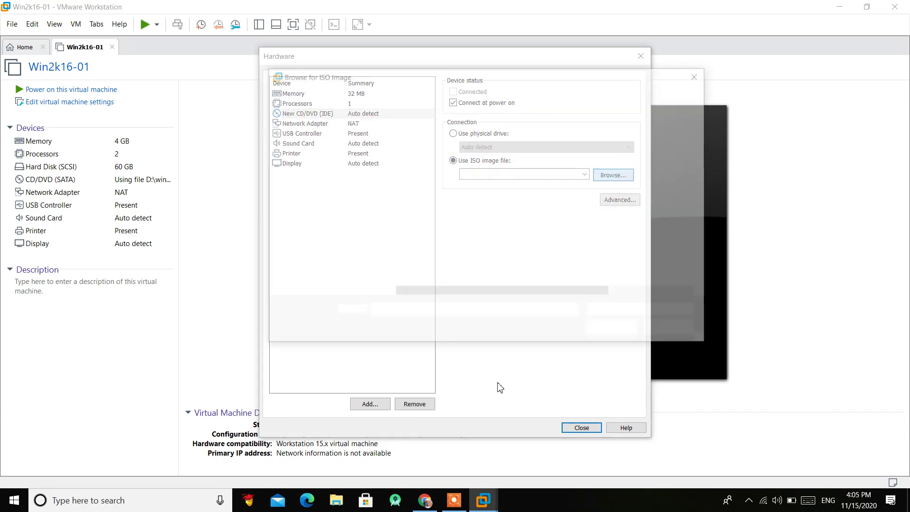
{"action": "left_click", "coordinate": [308, 182]}
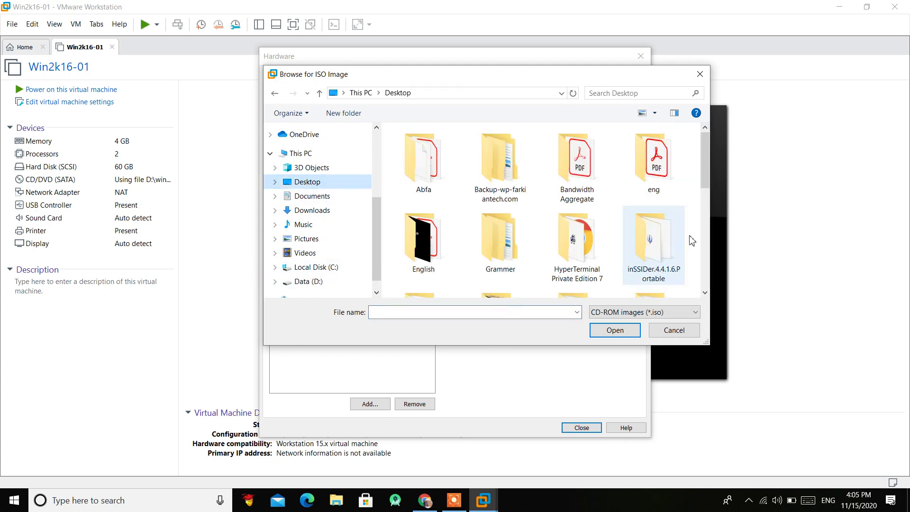
{"action": "left_click_drag", "start_coordinate": [705, 165], "coordinate": [712, 268]}
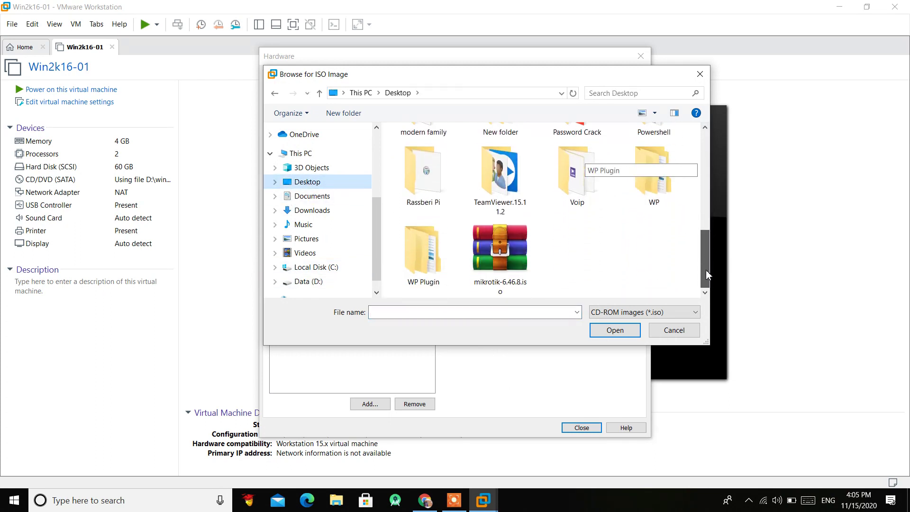
{"action": "double_click", "coordinate": [512, 243]}
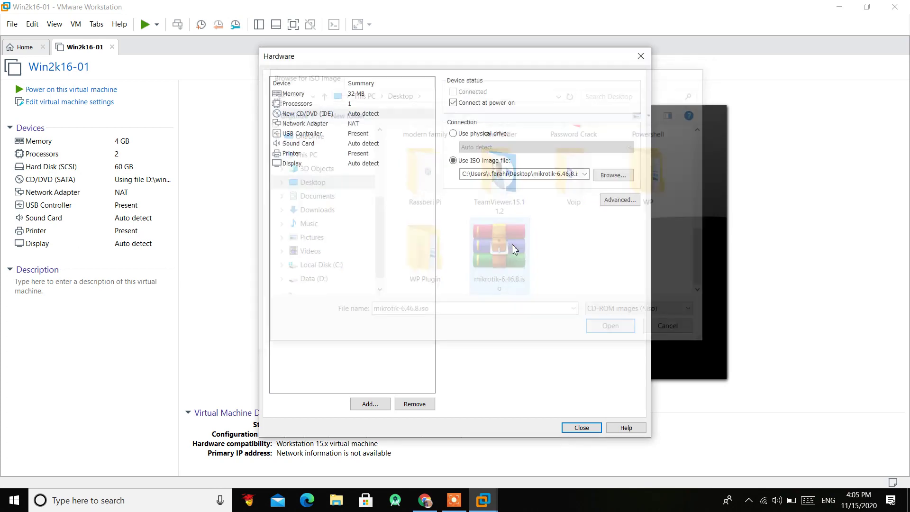
- Finish creating the virtual machine, then power it on and direct input to its console
{"action": "left_click", "coordinate": [583, 429]}
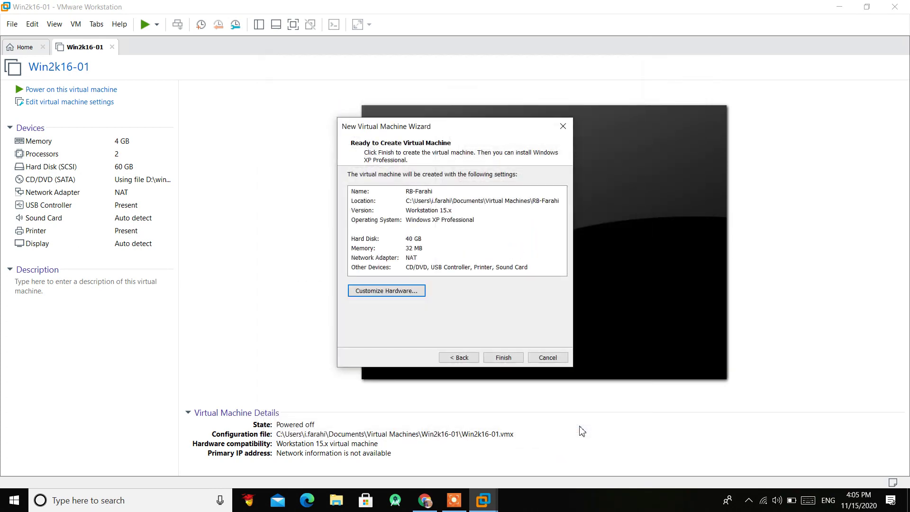
{"action": "left_click", "coordinate": [508, 358]}
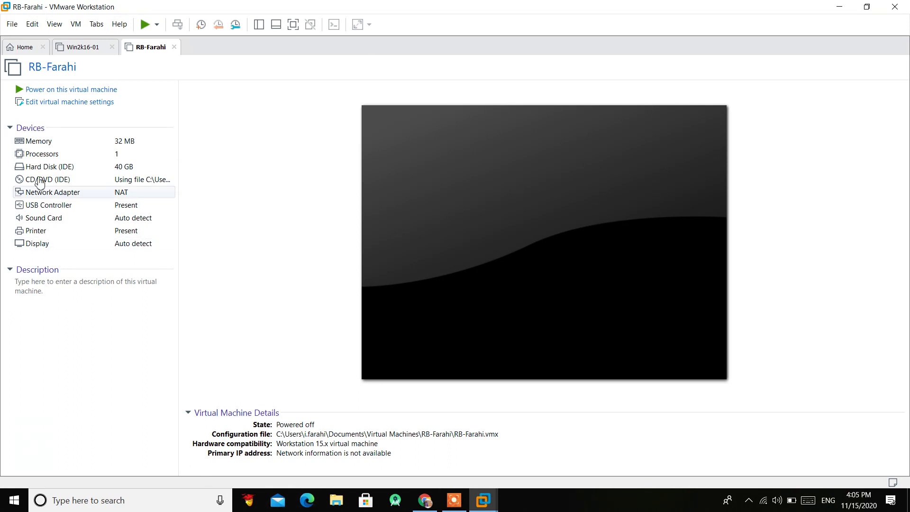
{"action": "left_click", "coordinate": [59, 94]}
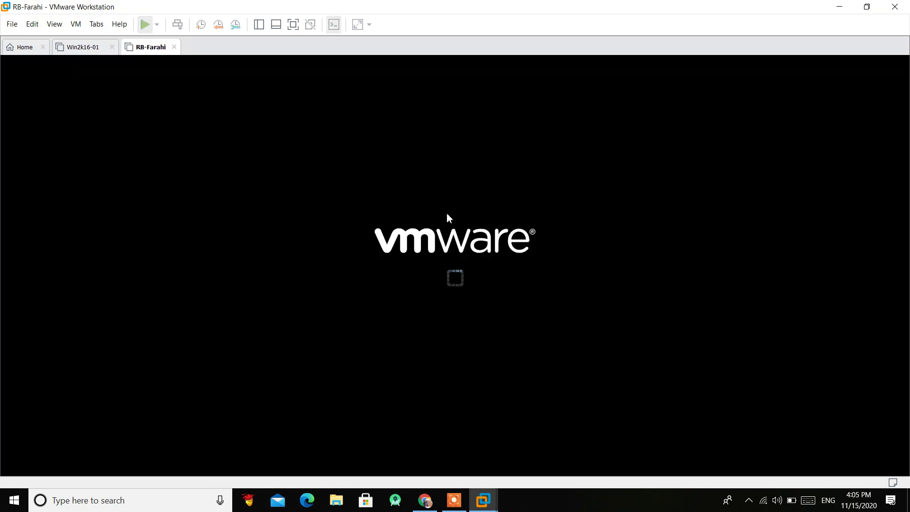
{"action": "left_click", "coordinate": [431, 188]}
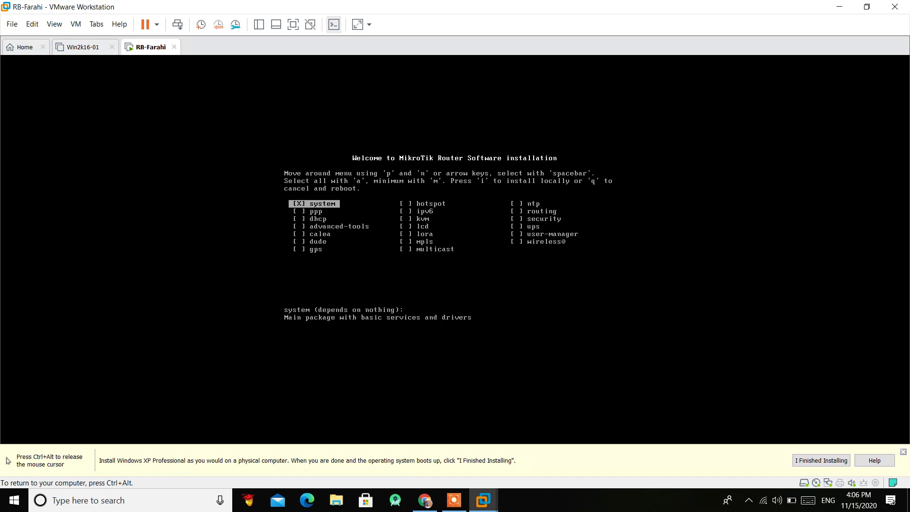
- Select all packages for the MikroTik installation, including ppp, dhcp, hotspot, routing, security and wireless
{"action": "key", "text": "Down"}
{"action": "key", "text": "space"}
{"action": "key", "text": "Down"}
{"action": "key", "text": "space"}
{"action": "key", "text": "Down"}
{"action": "key", "text": "space"}
{"action": "key", "text": "Down"}
{"action": "key", "text": "space"}
{"action": "key", "text": "Right"}
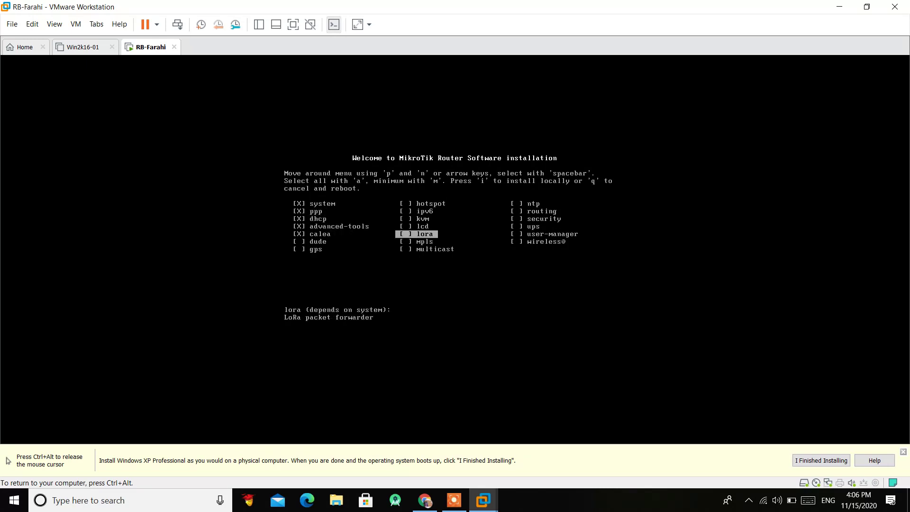
{"action": "key", "text": "Up"}
{"action": "key", "text": "Up"}
{"action": "key", "text": "space"}
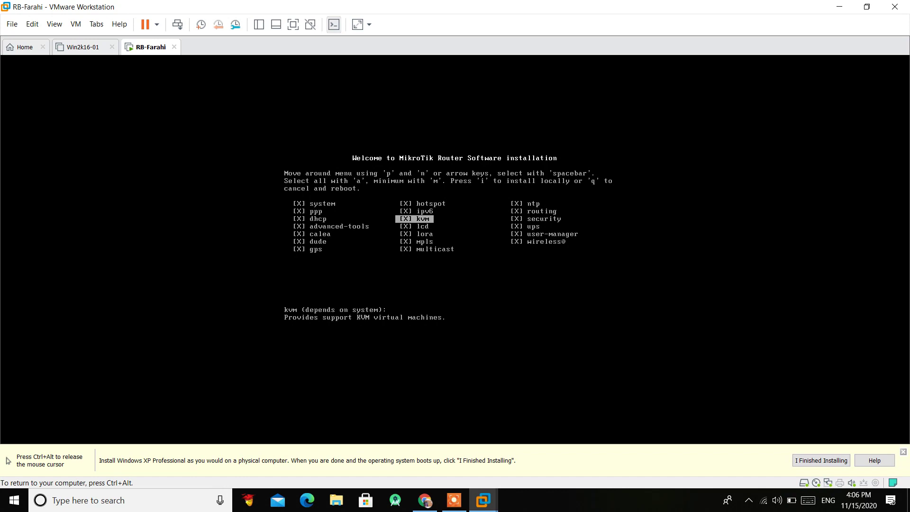
- Install the selected packages locally without keeping the old configuration, accept the disk erasure and reboot the router
{"action": "key", "text": "i"}
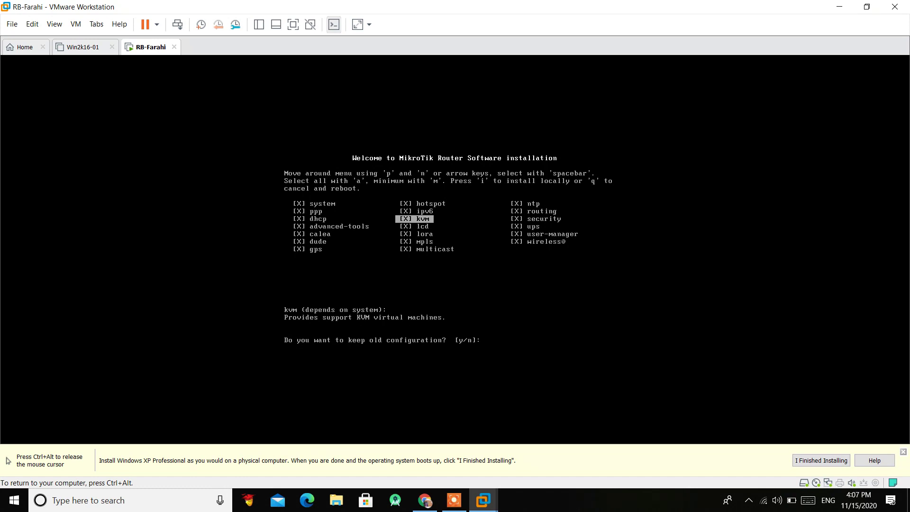
{"action": "key", "text": "n"}
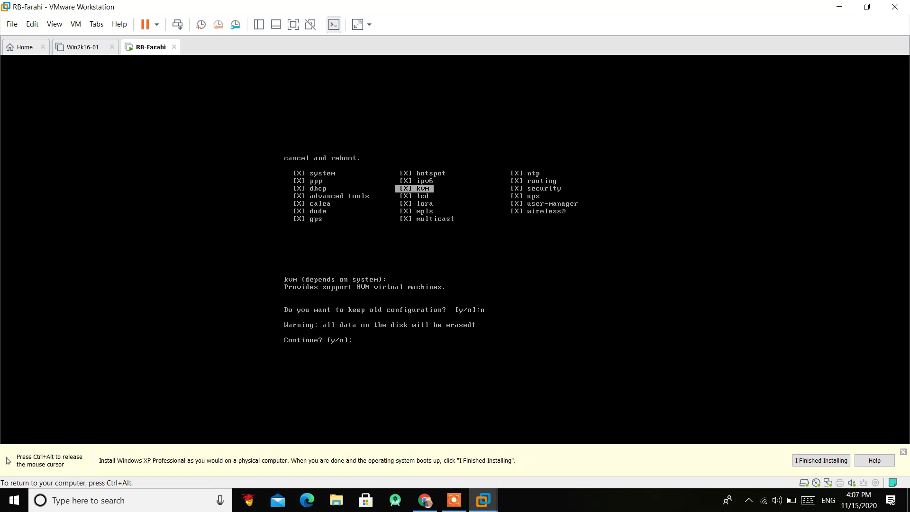
{"action": "type", "text": "y"}
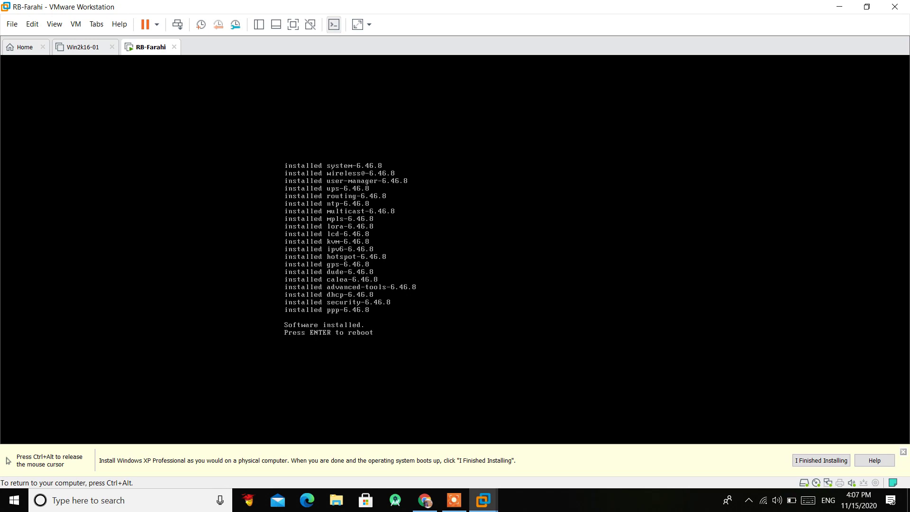
{"action": "key", "text": "Return"}
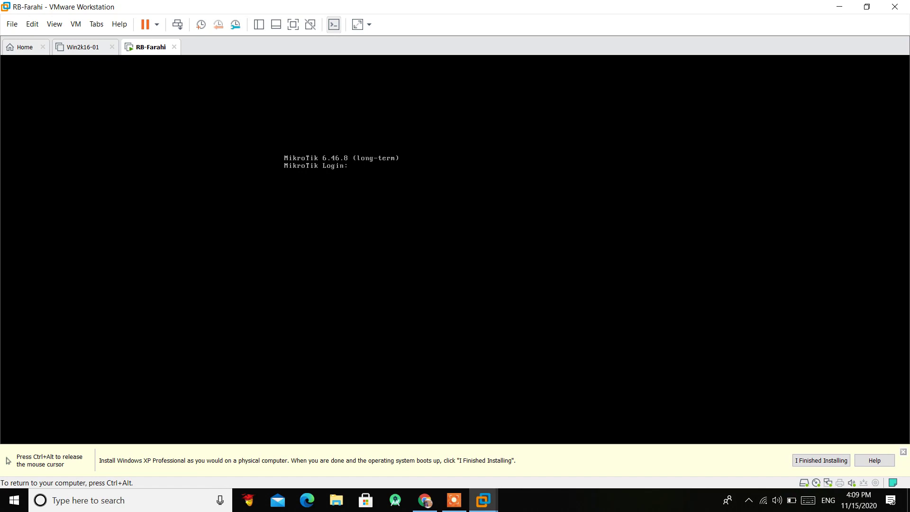
- Log in to MikroTik as admin, leaving the password blank, and decline to view the software license
{"action": "type", "text": "admin"}
{"action": "key", "text": "Return"}
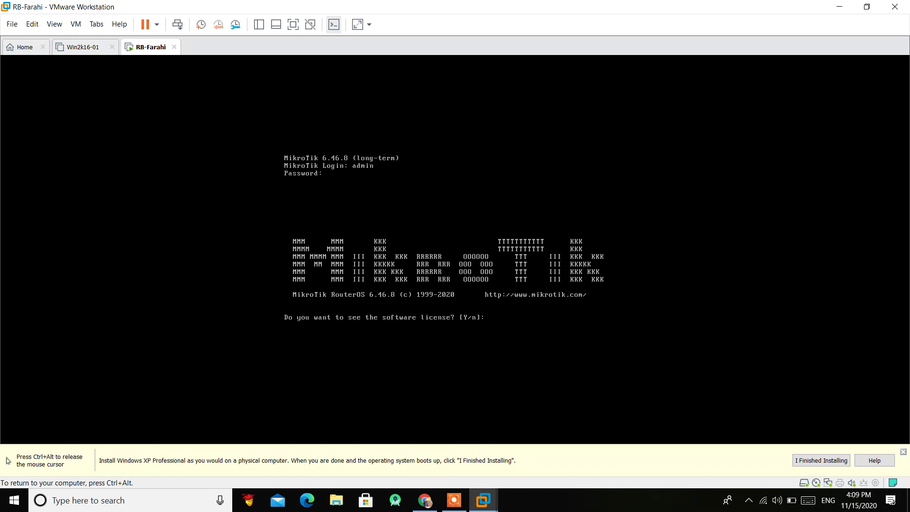
{"action": "type", "text": "n"}
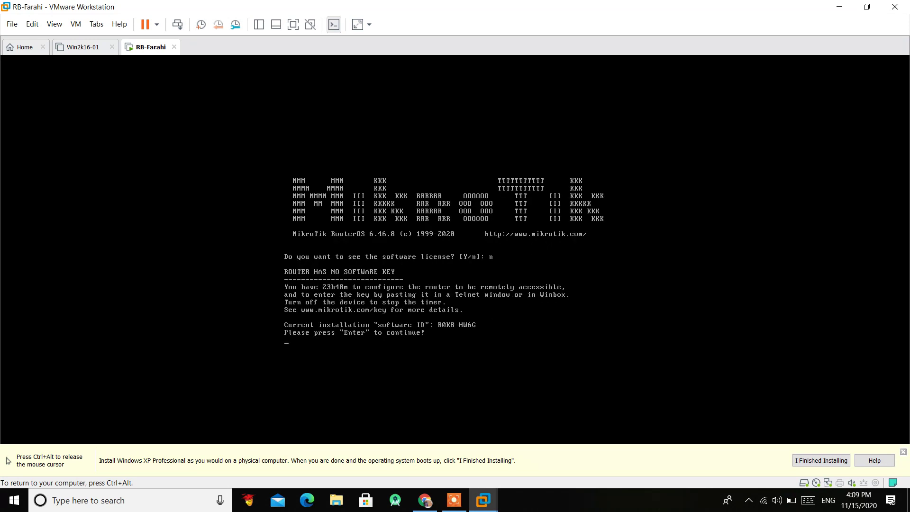
- Continue past the software key notice to the RouterOS command prompt and release the cursor from the virtual machine
{"action": "key", "text": "Return"}
{"action": "key", "text": "Return"}
{"action": "key", "text": "Return"}
{"action": "key", "text": "Return"}
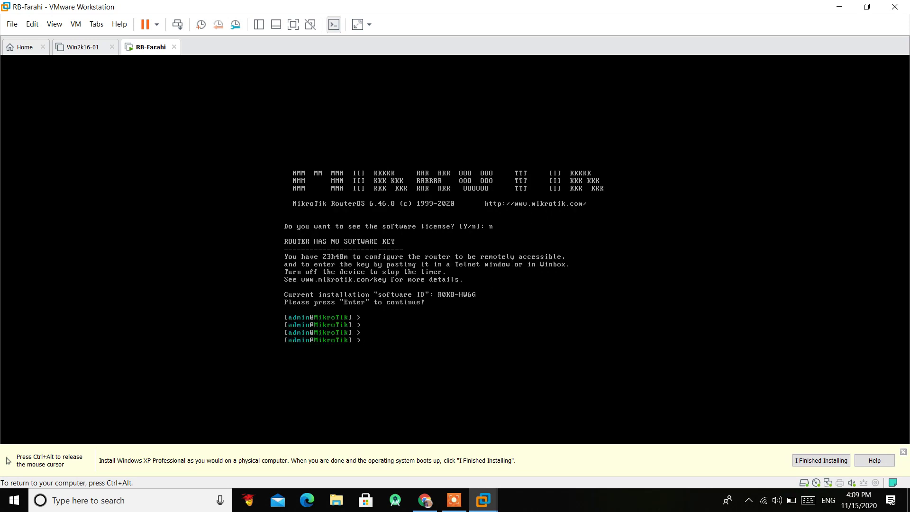
{"action": "key", "text": "ctrl+alt"}
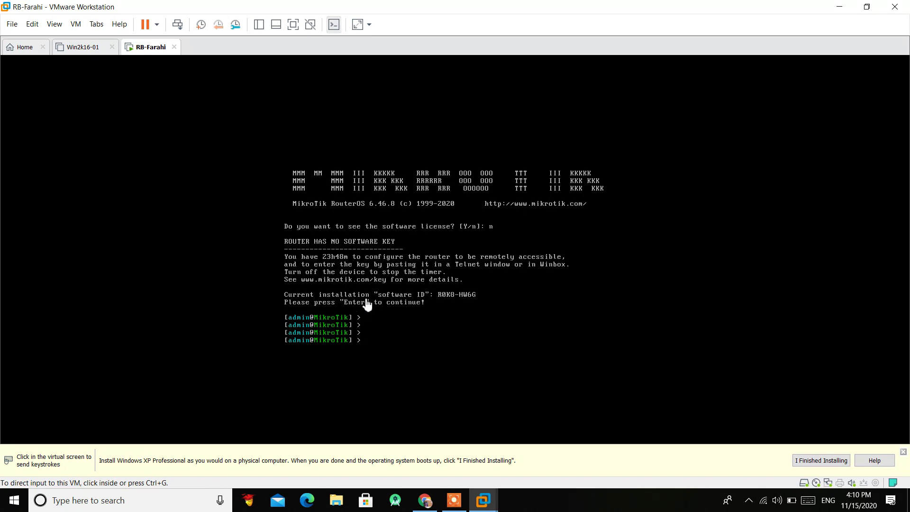
- Enter ip address at the RouterOS prompt with auto-completion, without running the command
{"action": "left_click", "coordinate": [370, 343]}
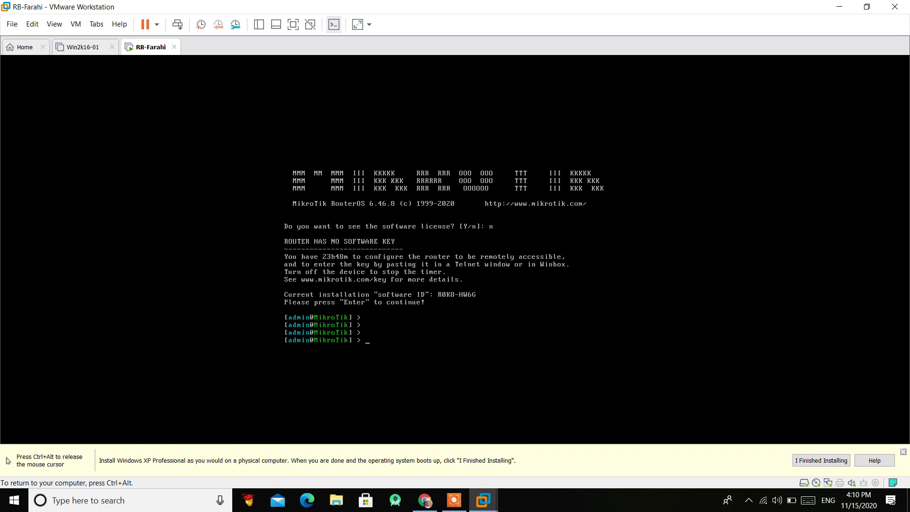
{"action": "key", "text": "ctrl+alt"}
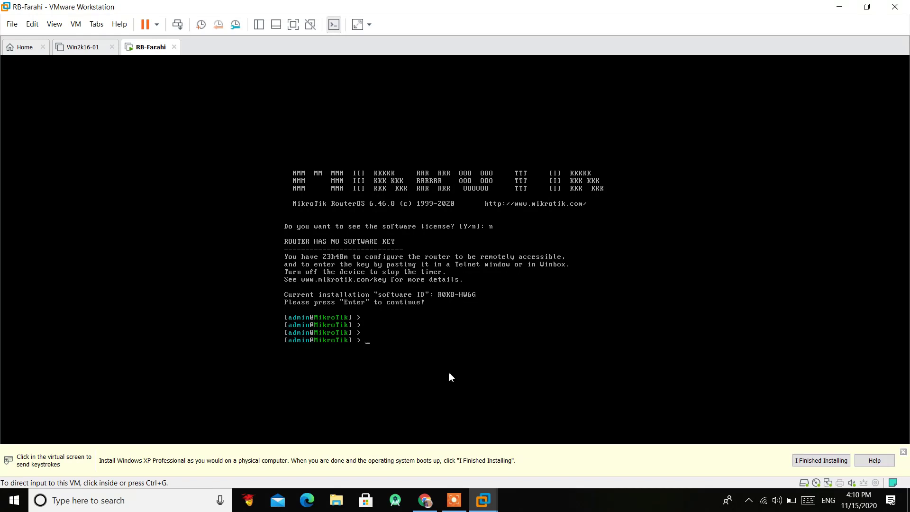
{"action": "left_click", "coordinate": [443, 326]}
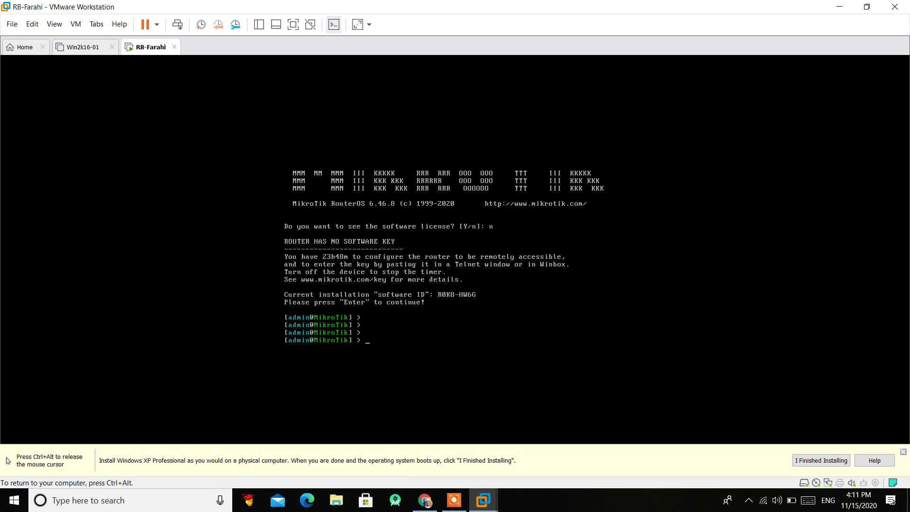
{"action": "type", "text": "ip a"}
{"action": "key", "text": "Tab"}
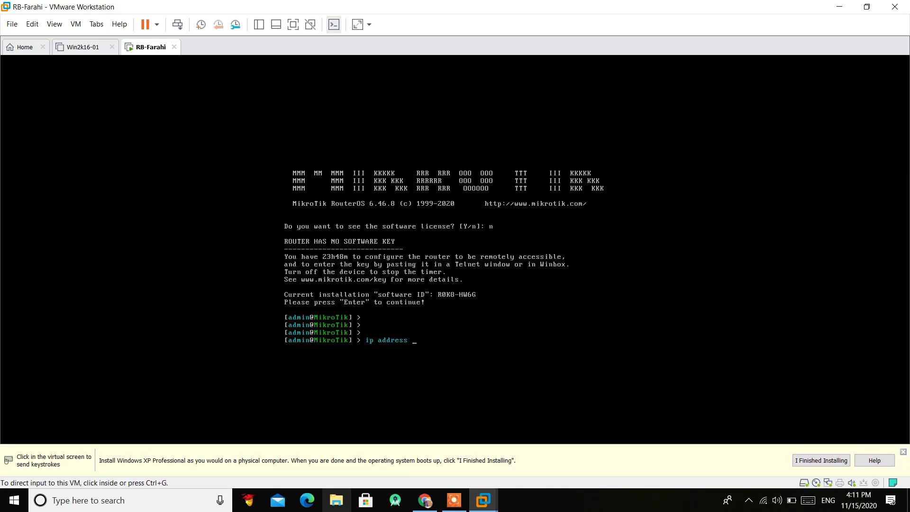
- Switch to Chrome, search Google Images for yummy, and preview the Shutterstock yummy face and the So Yummy logo
{"action": "left_click", "coordinate": [425, 500]}
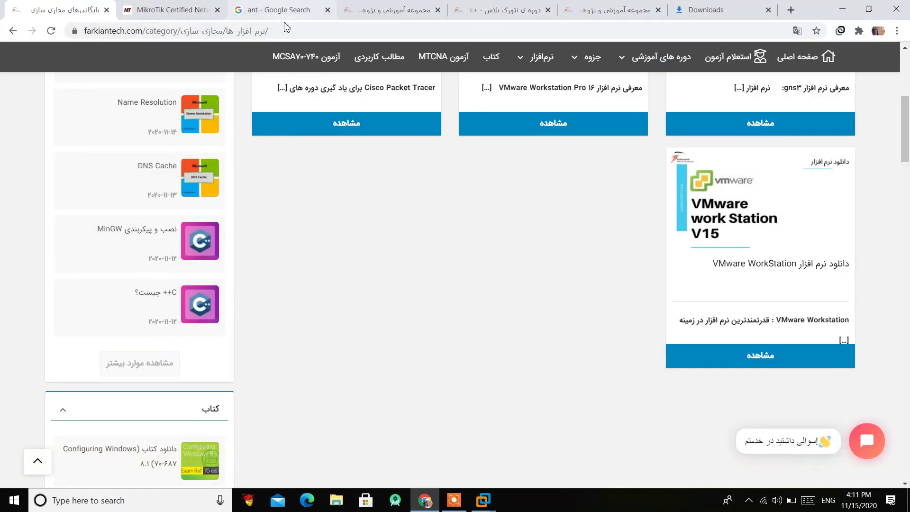
{"action": "left_click", "coordinate": [278, 34]}
{"action": "type", "text": "yummy"}
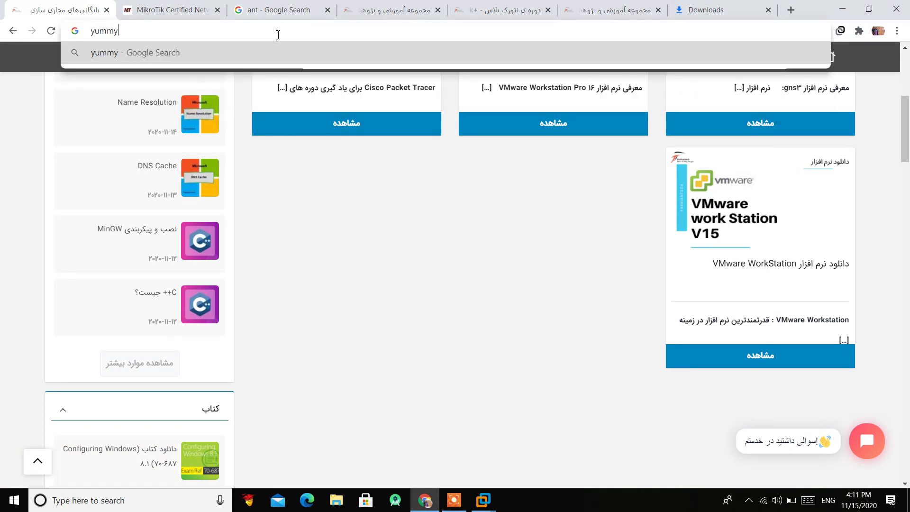
{"action": "key", "text": "Return"}
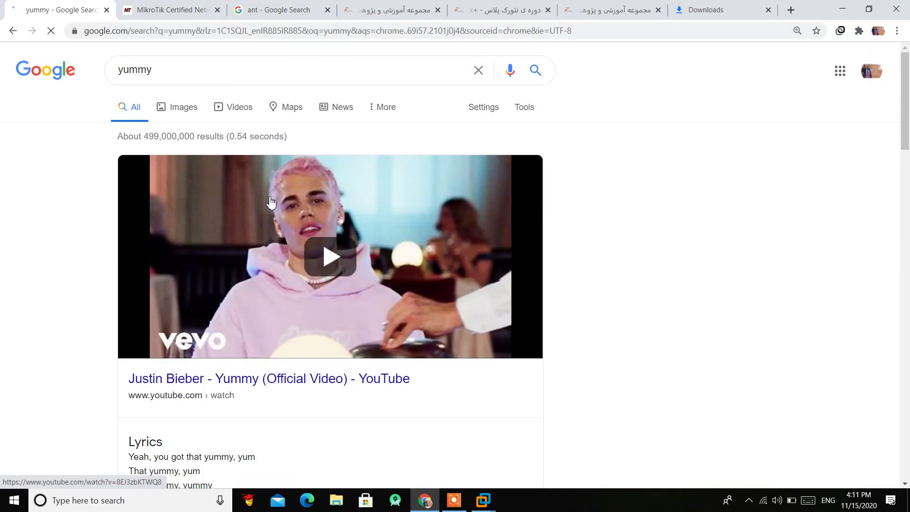
{"action": "left_click", "coordinate": [183, 110]}
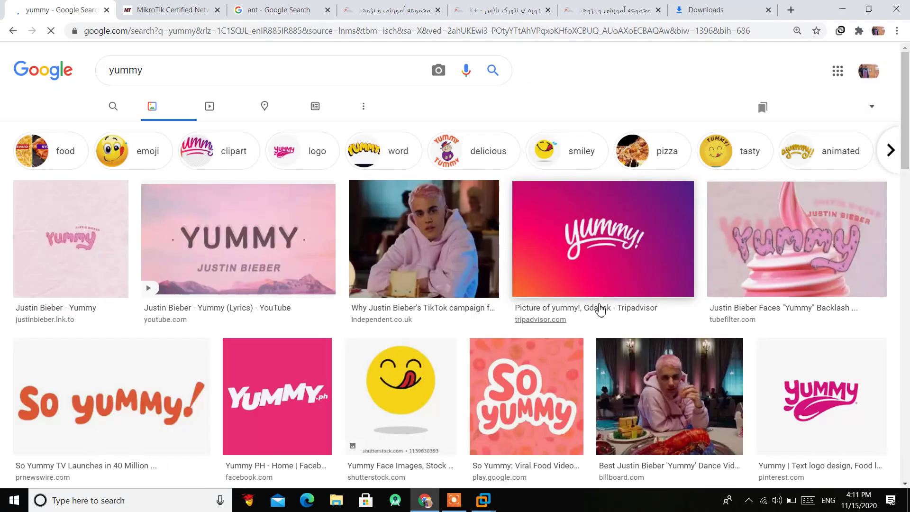
{"action": "scroll", "coordinate": [776, 327], "scroll_direction": "down", "scroll_amount": 3}
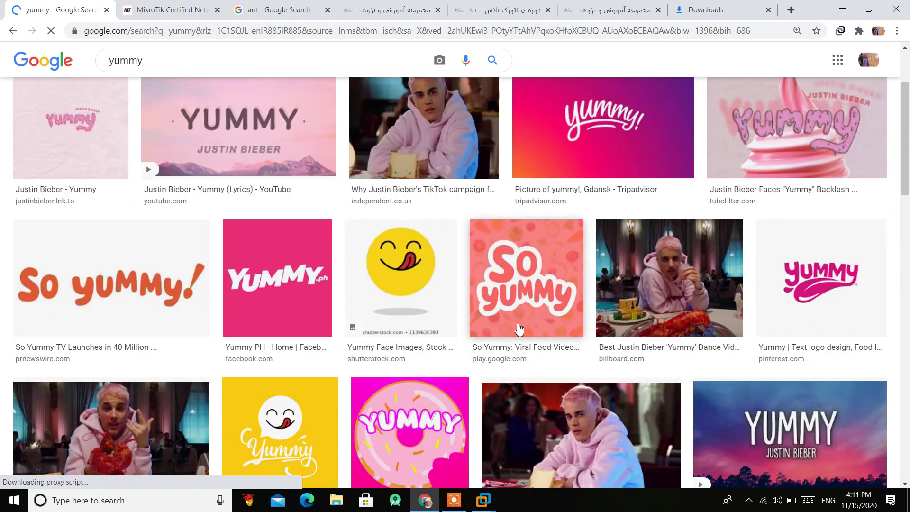
{"action": "left_click", "coordinate": [400, 279]}
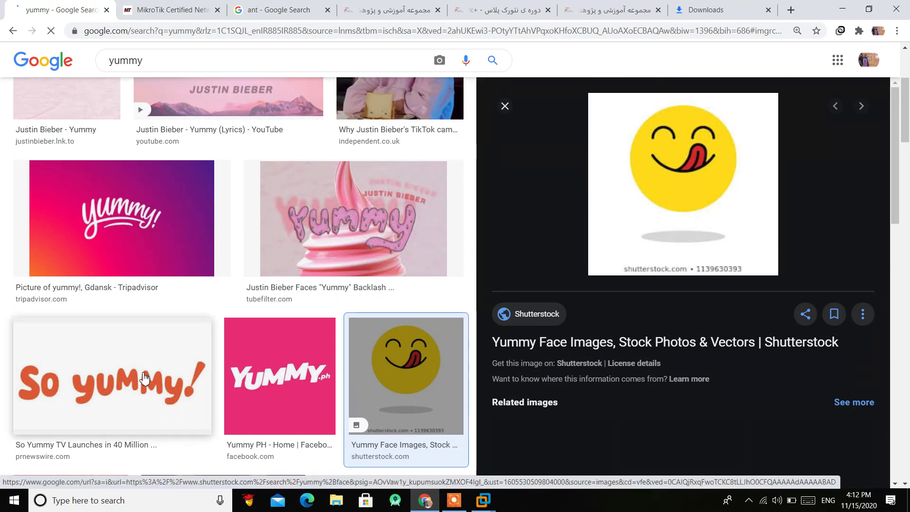
{"action": "left_click", "coordinate": [189, 413]}
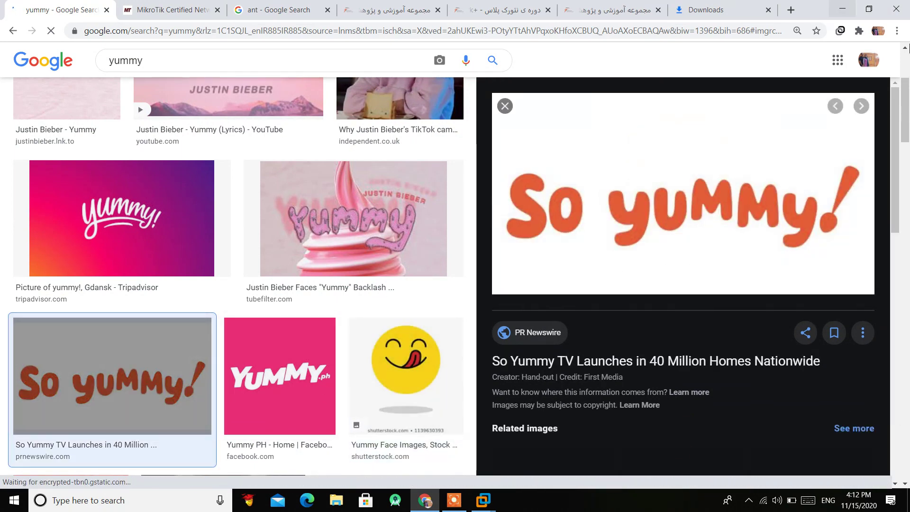
- Return to VMware Workstation, erase part of the unfinished command and re-enter ip address with auto-completion
{"action": "left_click", "coordinate": [843, 9]}
{"action": "left_click", "coordinate": [400, 364]}
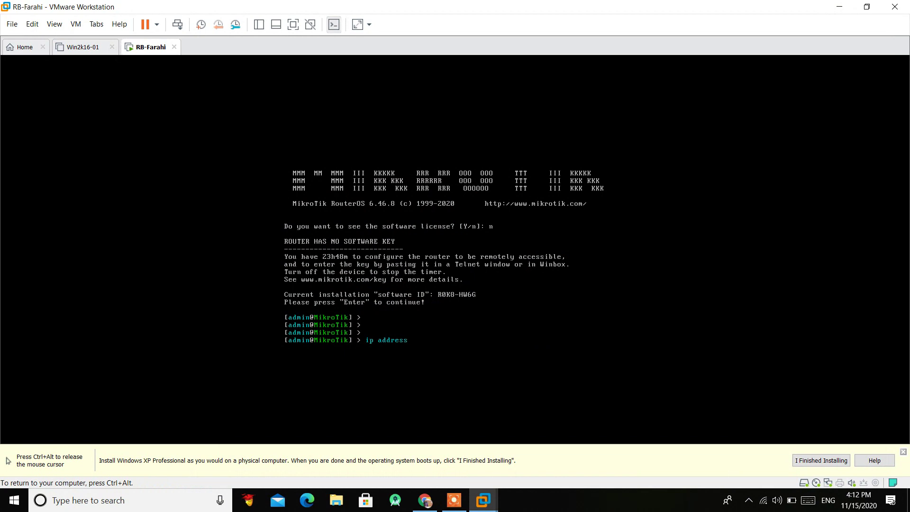
{"action": "key", "text": "BackSpace"}
{"action": "key", "text": "BackSpace"}
{"action": "key", "text": "BackSpace"}
{"action": "key", "text": "BackSpace"}
{"action": "key", "text": "BackSpace"}
{"action": "key", "text": "BackSpace"}
{"action": "type", "text": "p"}
{"action": "type", "text": "ad"}
{"action": "key", "text": "Tab"}
{"action": "key", "text": "ctrl+alt"}
- Switch back to Chrome and search Google Images for perse police
{"action": "left_click", "coordinate": [424, 500]}
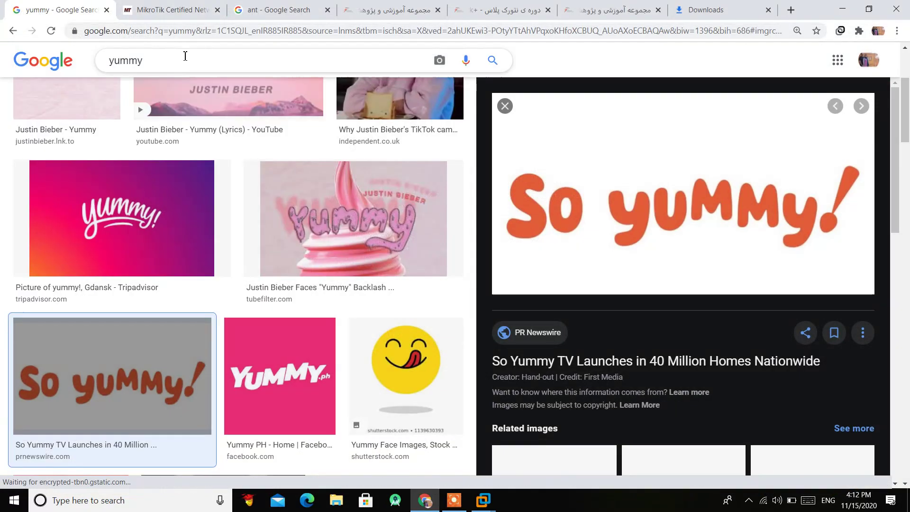
{"action": "left_click", "coordinate": [178, 59]}
{"action": "key", "text": "ctrl+a"}
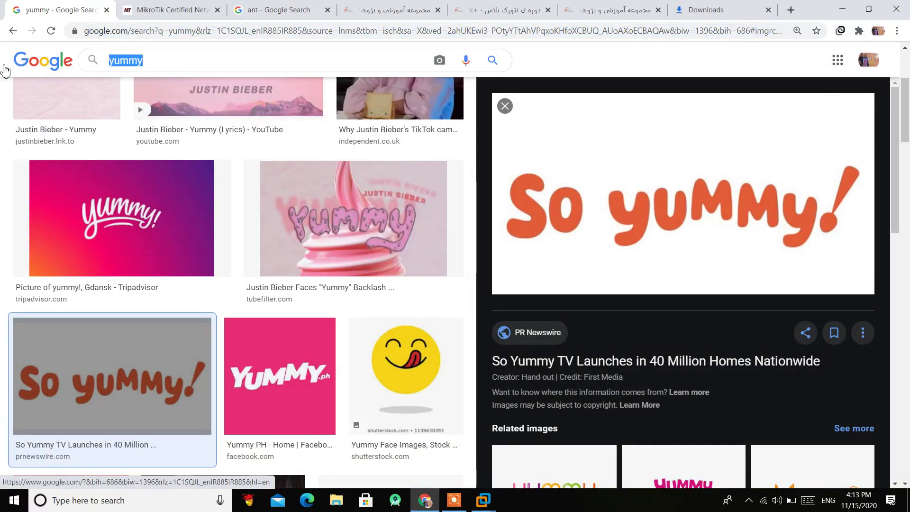
{"action": "type", "text": "perse"}
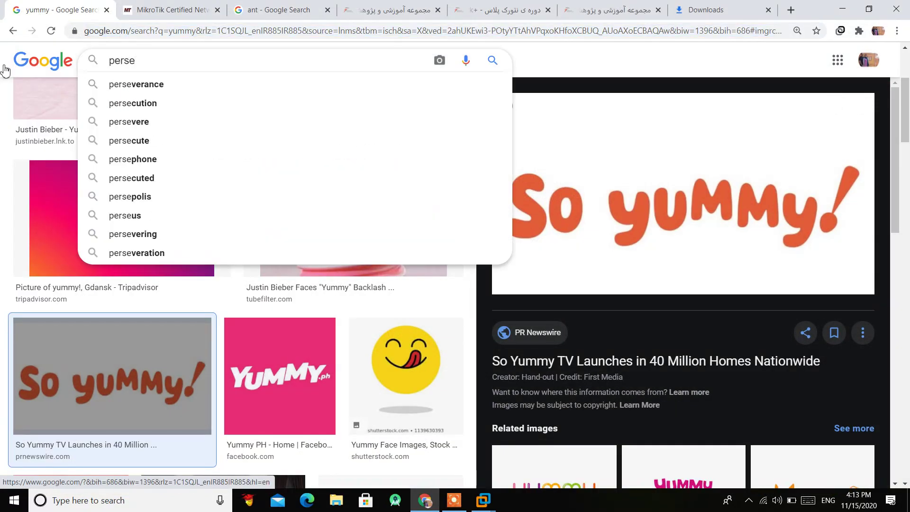
{"action": "type", "text": " police"}
{"action": "key", "text": "Return"}
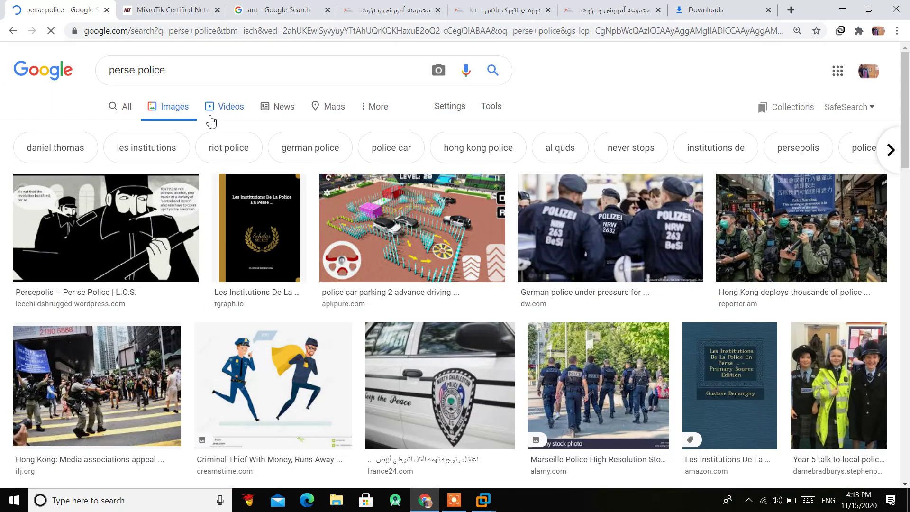
- Change the image search to parse police
{"action": "left_click_drag", "start_coordinate": [185, 70], "coordinate": [73, 66]}
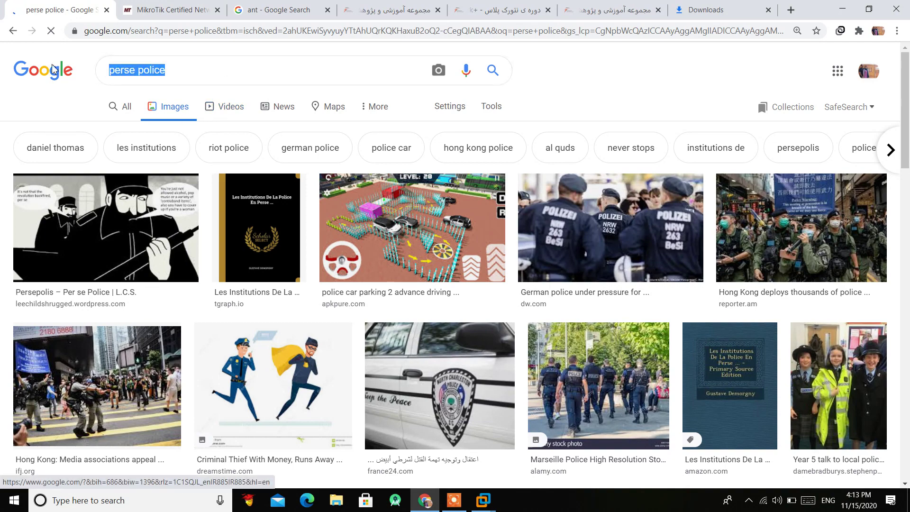
{"action": "type", "text": "parse"}
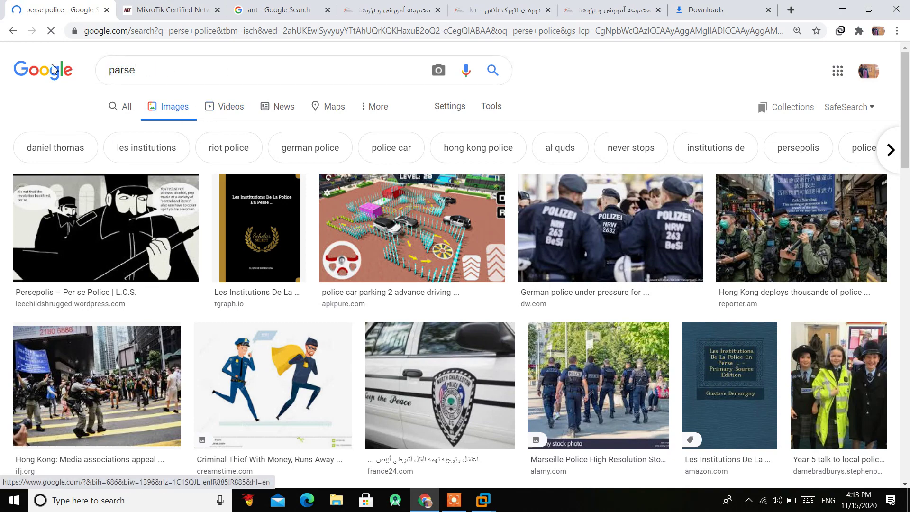
{"action": "type", "text": " police"}
{"action": "key", "text": "Return"}
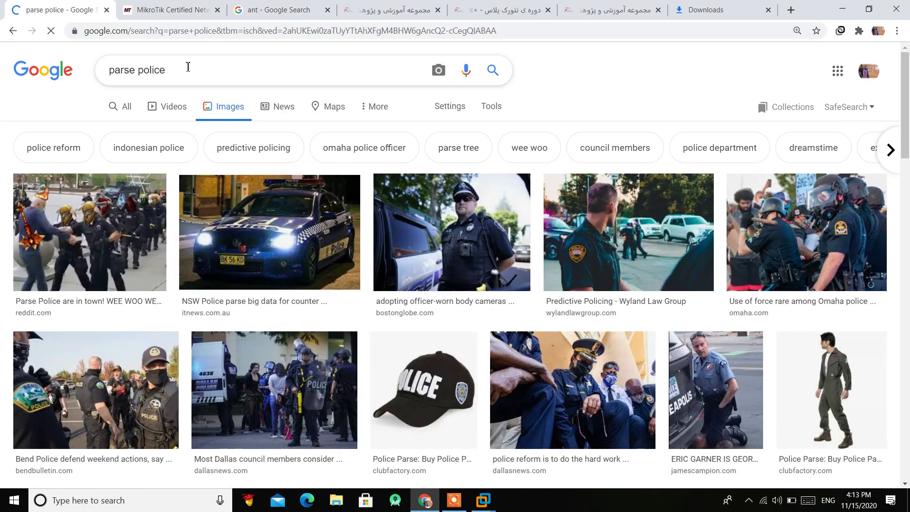
- Search Google Images for pasargad and look through the pictures
{"action": "double_click", "coordinate": [127, 72]}
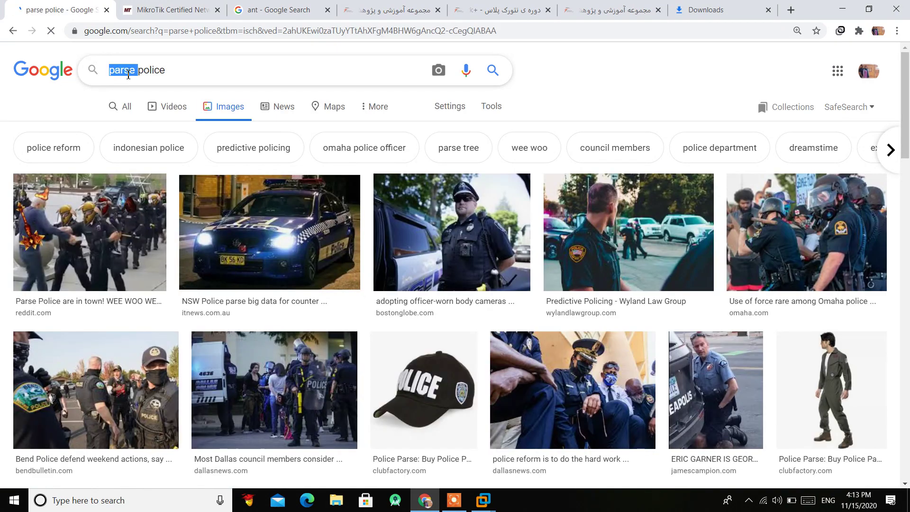
{"action": "key", "text": "ctrl+a"}
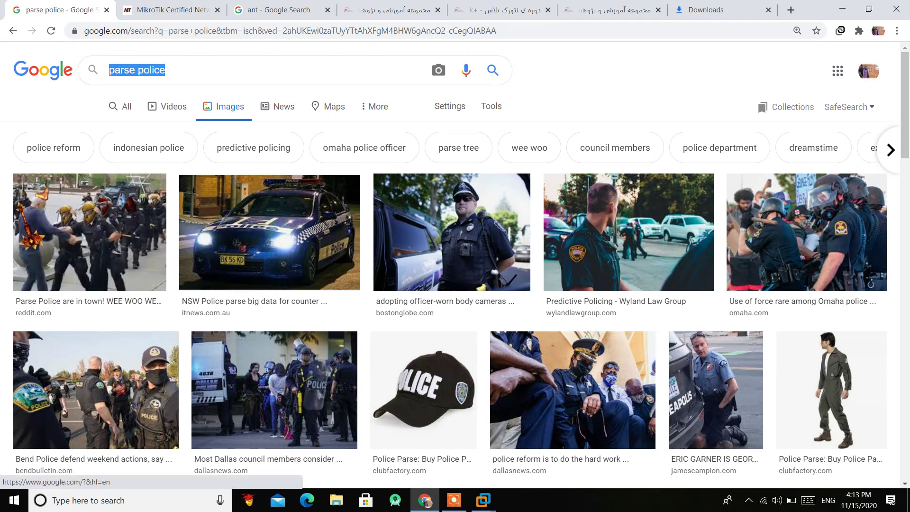
{"action": "type", "text": "pasargad"}
{"action": "key", "text": "Return"}
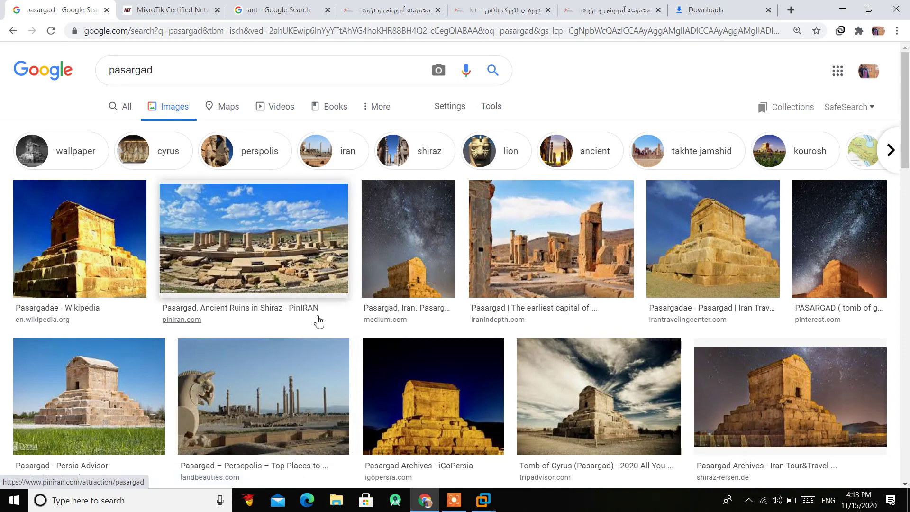
{"action": "scroll", "coordinate": [243, 322], "scroll_direction": "down", "scroll_amount": 1}
{"action": "scroll", "coordinate": [299, 342], "scroll_direction": "down", "scroll_amount": 2}
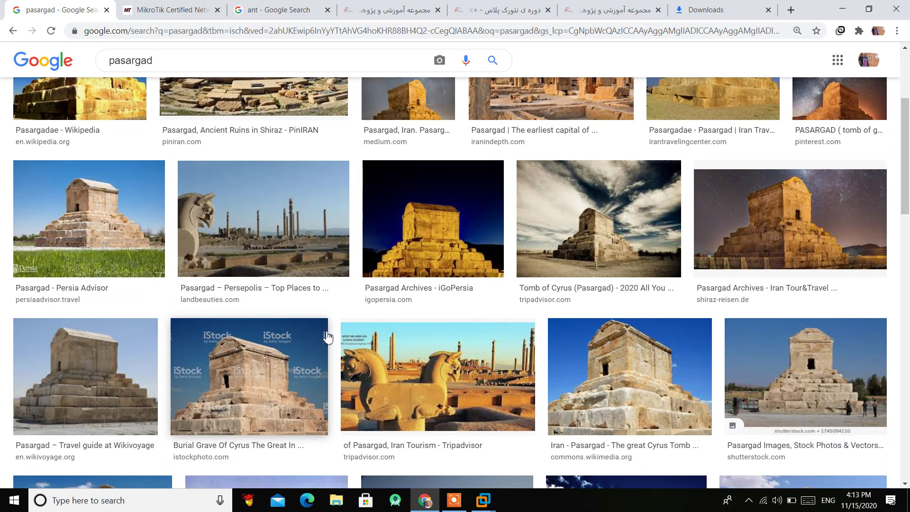
{"action": "scroll", "coordinate": [327, 338], "scroll_direction": "up", "scroll_amount": 4}
- Search Google Images for hafez tumb and look over the pictures
{"action": "double_click", "coordinate": [218, 71]}
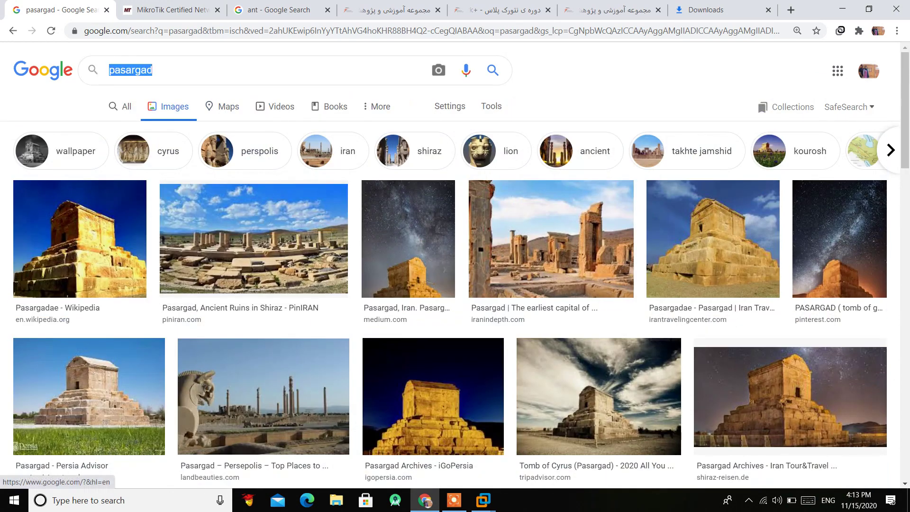
{"action": "type", "text": "hafez tumb"}
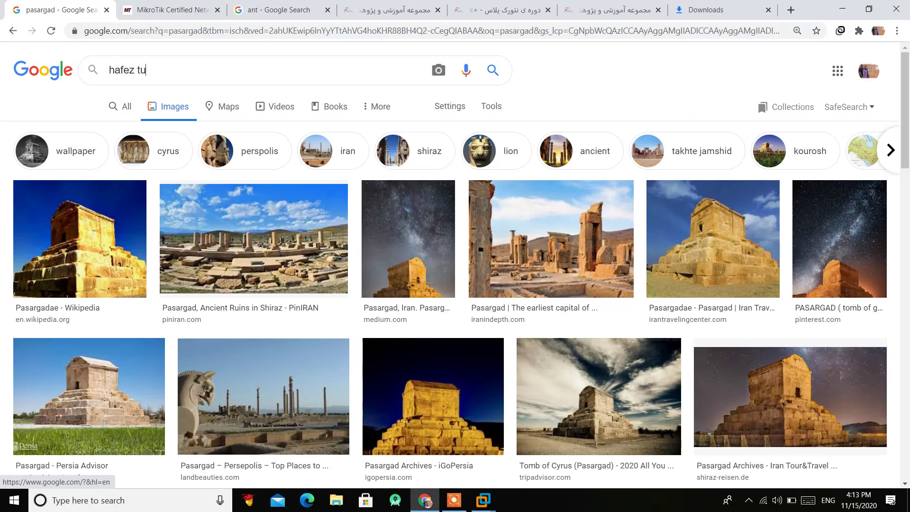
{"action": "key", "text": "Return"}
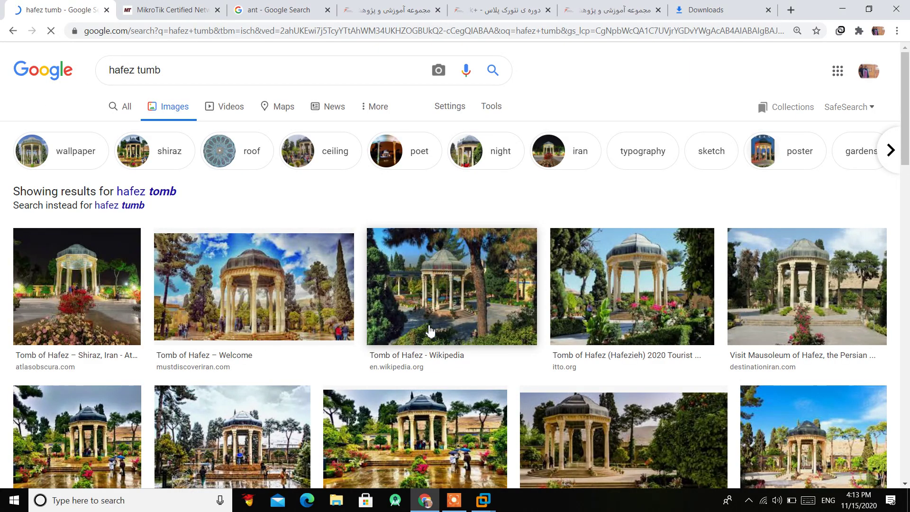
{"action": "scroll", "coordinate": [428, 331], "scroll_direction": "down", "scroll_amount": 1}
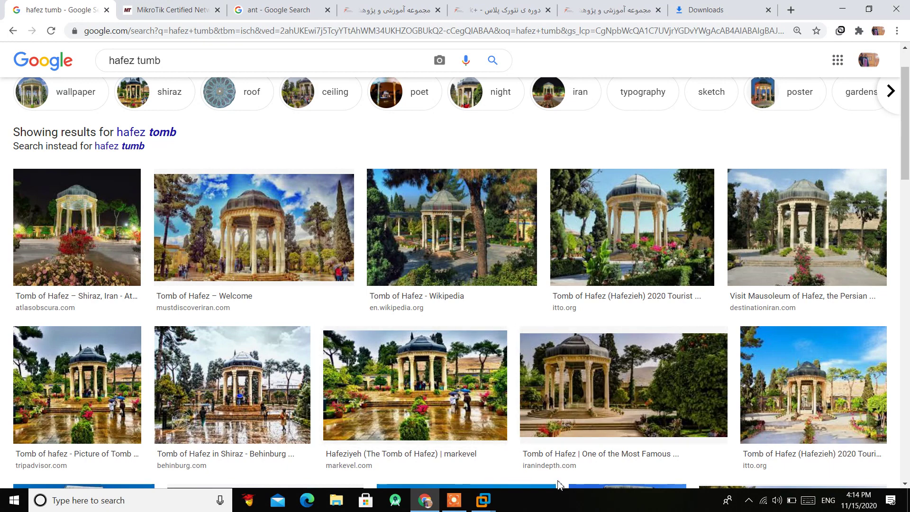
- Return to VMware Workstation, clear the unfinished ip address add command and enter the RouterOS ip menu
{"action": "left_click", "coordinate": [843, 8]}
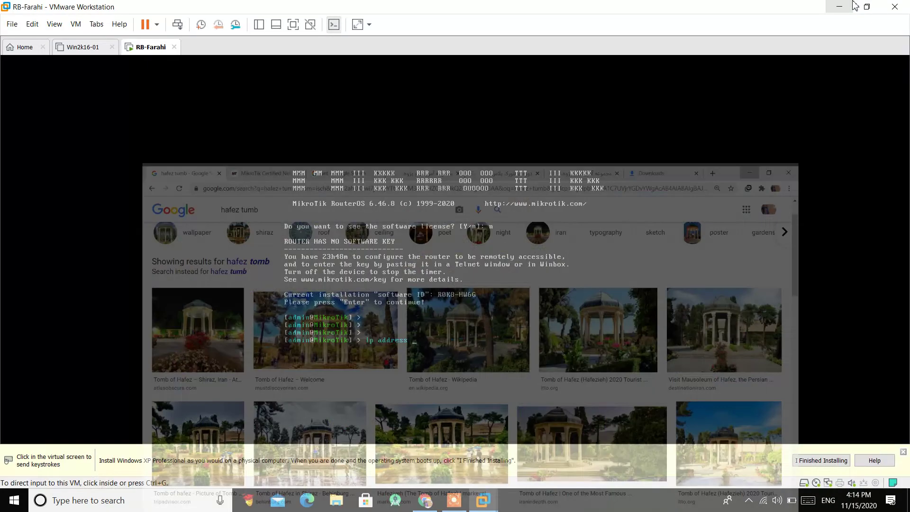
{"action": "key", "text": "ctrl+g"}
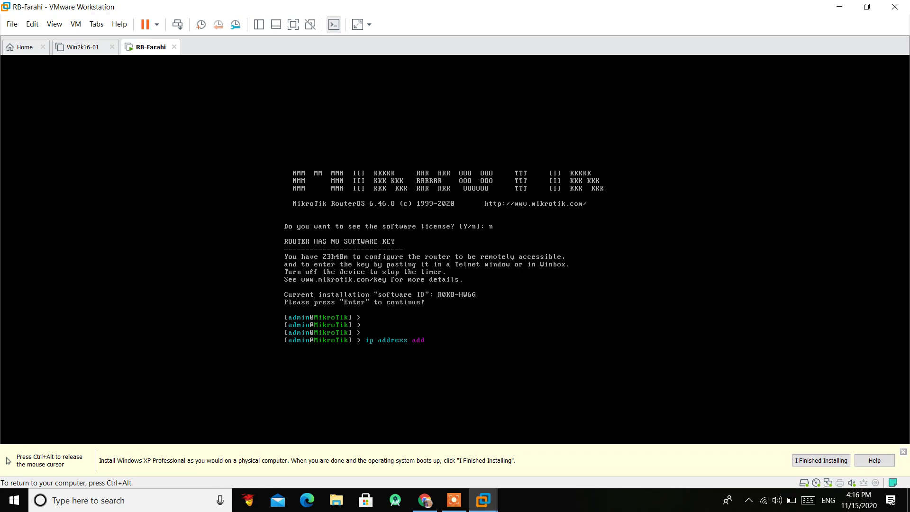
{"action": "key", "text": "BackSpace"}
{"action": "key", "text": "BackSpace"}
{"action": "key", "text": "BackSpace"}
{"action": "key", "text": "BackSpace"}
{"action": "key", "text": "BackSpace"}
{"action": "key", "text": "BackSpace"}
{"action": "key", "text": "BackSpace"}
{"action": "key", "text": "BackSpace"}
{"action": "key", "text": "BackSpace"}
{"action": "key", "text": "BackSpace"}
{"action": "key", "text": "BackSpace"}
{"action": "key", "text": "BackSpace"}
{"action": "key", "text": "BackSpace"}
{"action": "key", "text": "BackSpace"}
{"action": "type", "text": "ip"}
{"action": "key", "text": "Return"}
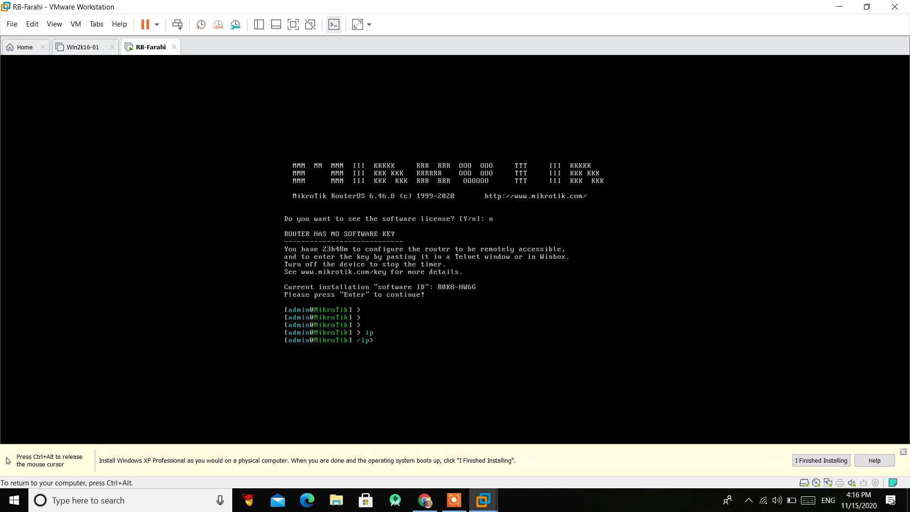
{"action": "left_click", "coordinate": [293, 24]}
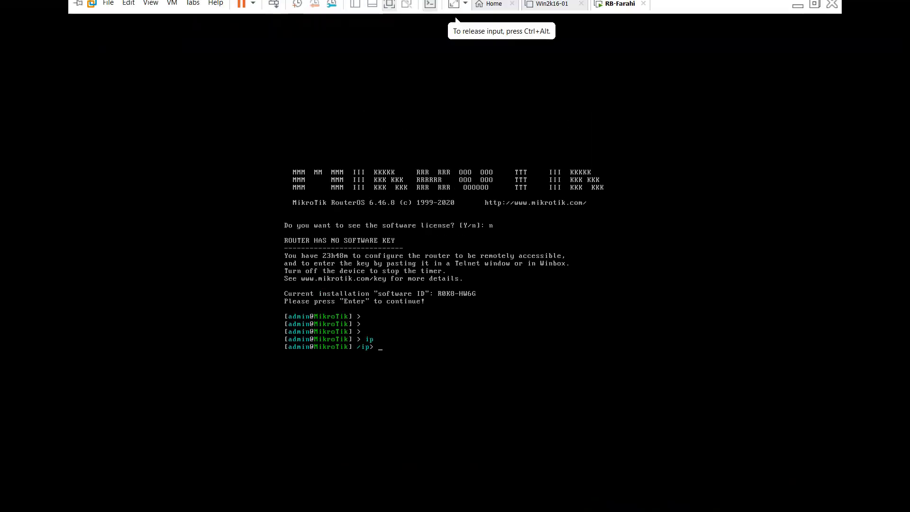
{"action": "key", "text": "ctrl+alt"}
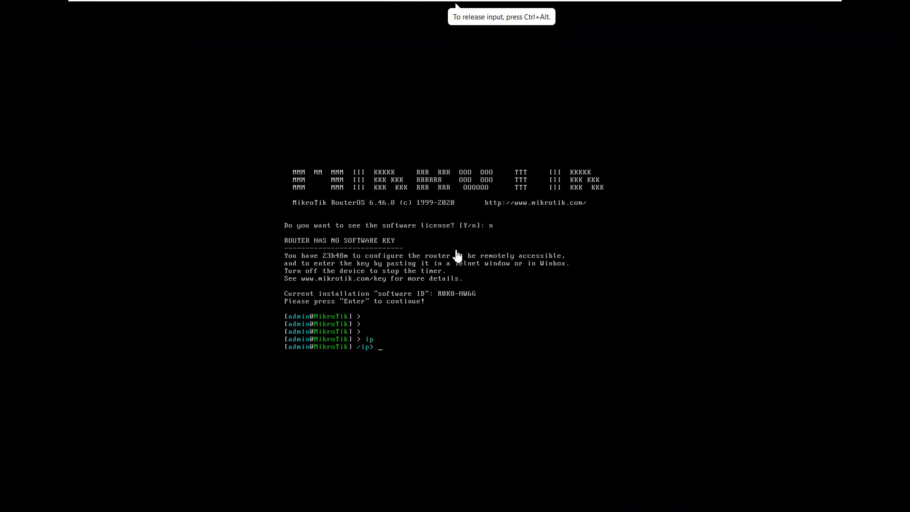
{"action": "mouse_move", "coordinate": [650, 5]}
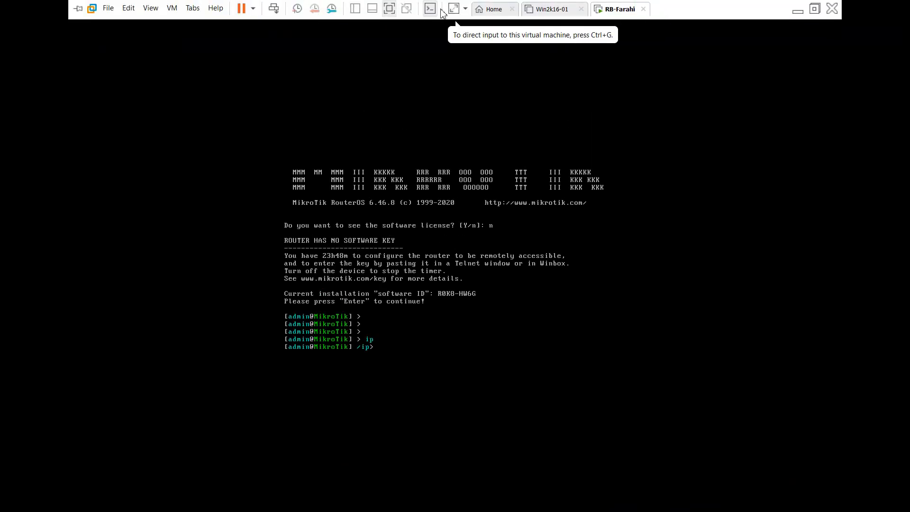
{"action": "left_click", "coordinate": [388, 9]}
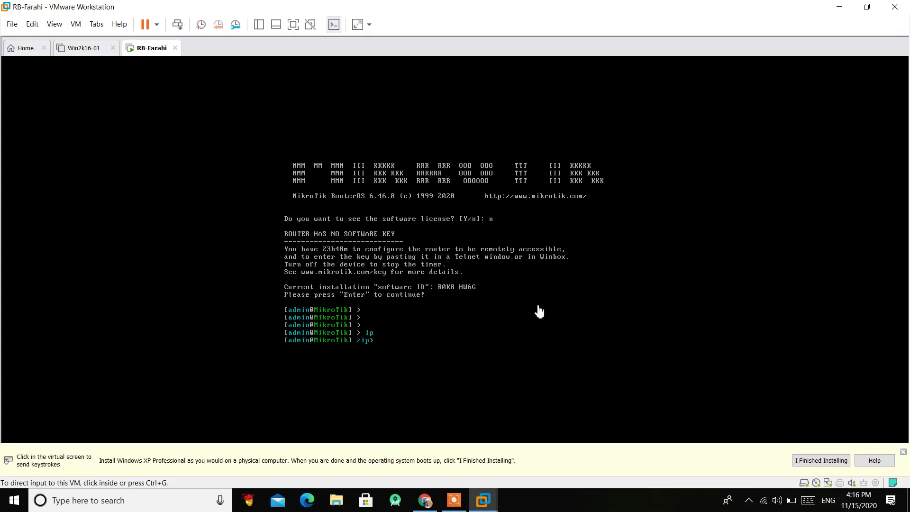
- Enter the address submenu, go back up to ip, enter address again and return to the root prompt
{"action": "left_click", "coordinate": [392, 241]}
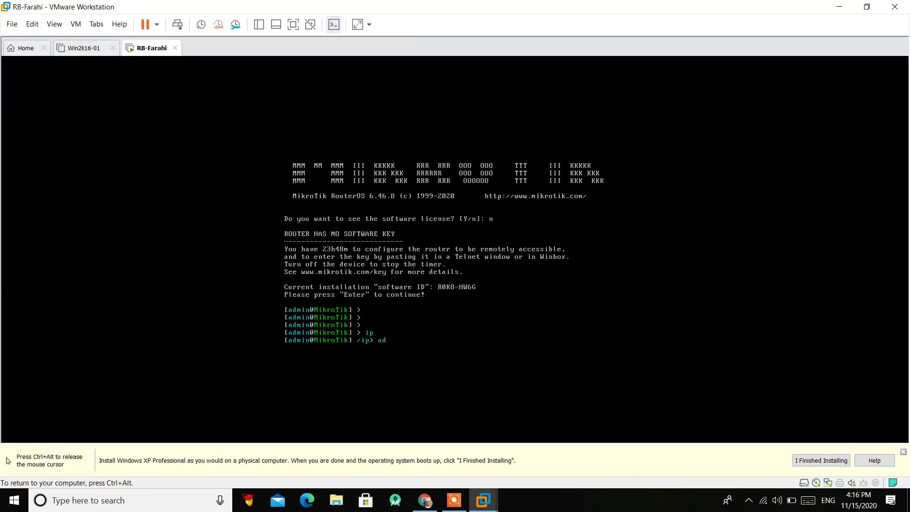
{"action": "key", "text": "Tab"}
{"action": "key", "text": "Return"}
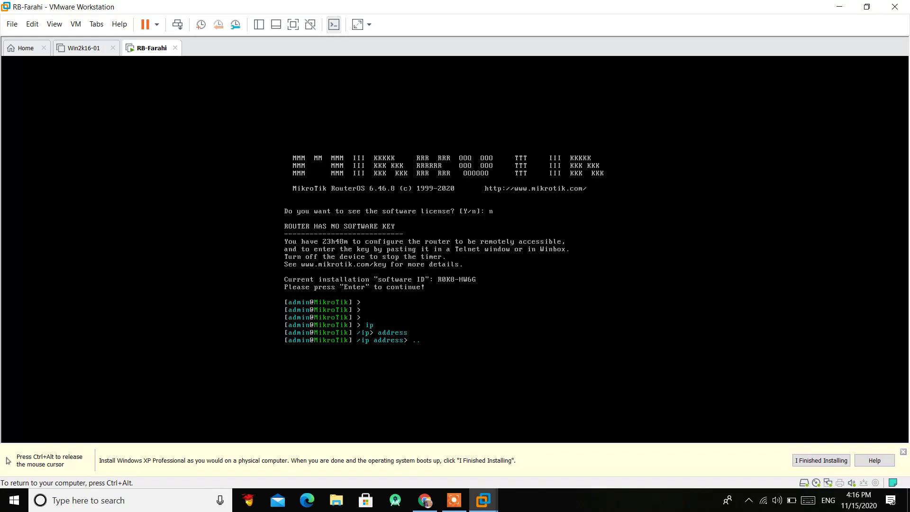
{"action": "type", "text": ".."}
{"action": "key", "text": "Return"}
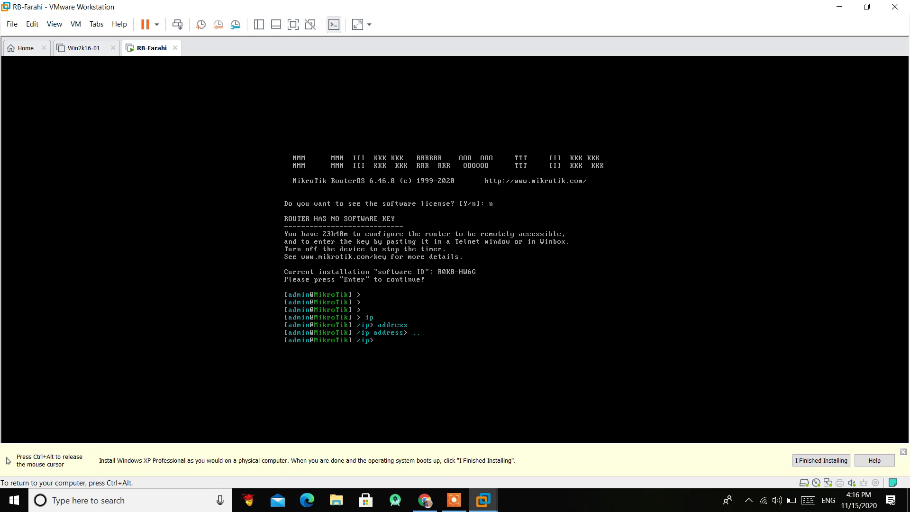
{"action": "type", "text": "address"}
{"action": "key", "text": "Return"}
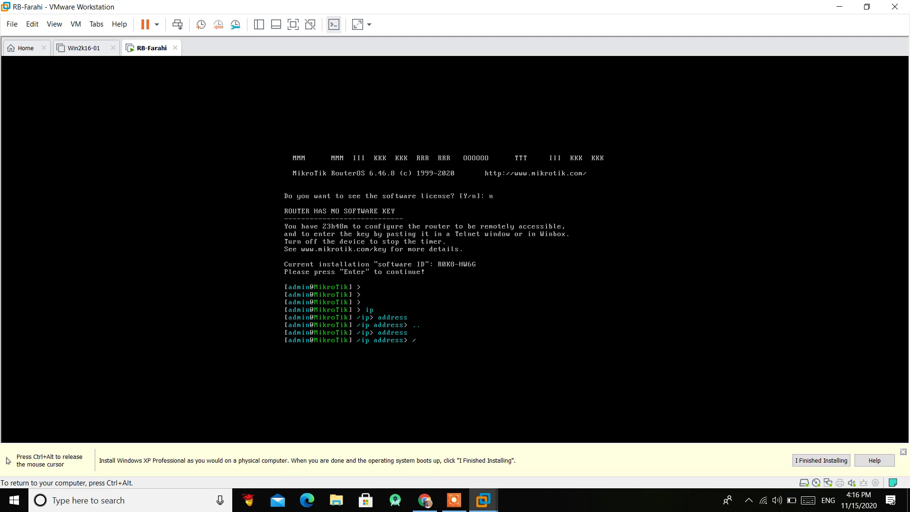
{"action": "key", "text": "Return"}
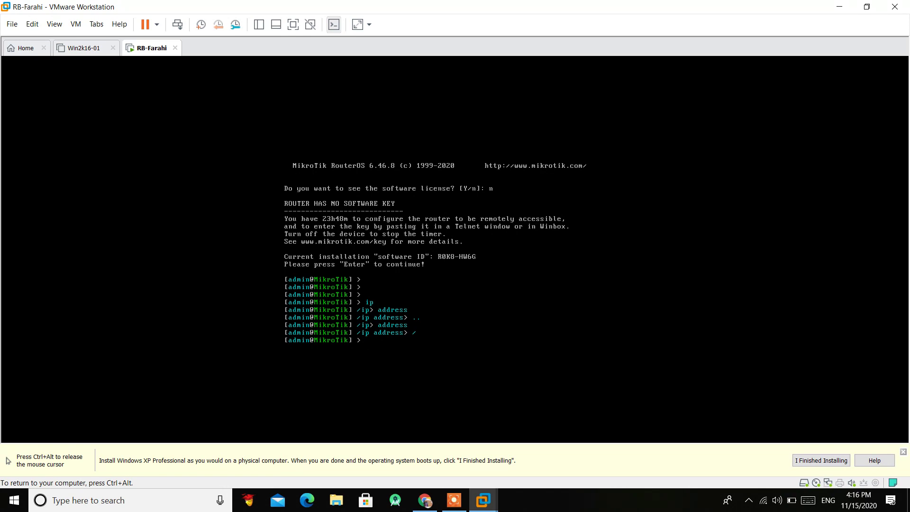
- List the available completions for ip address and for ip address add from the root prompt
{"action": "type", "text": "ip address"}
{"action": "key", "text": "Tab"}
{"action": "key", "text": "Tab"}
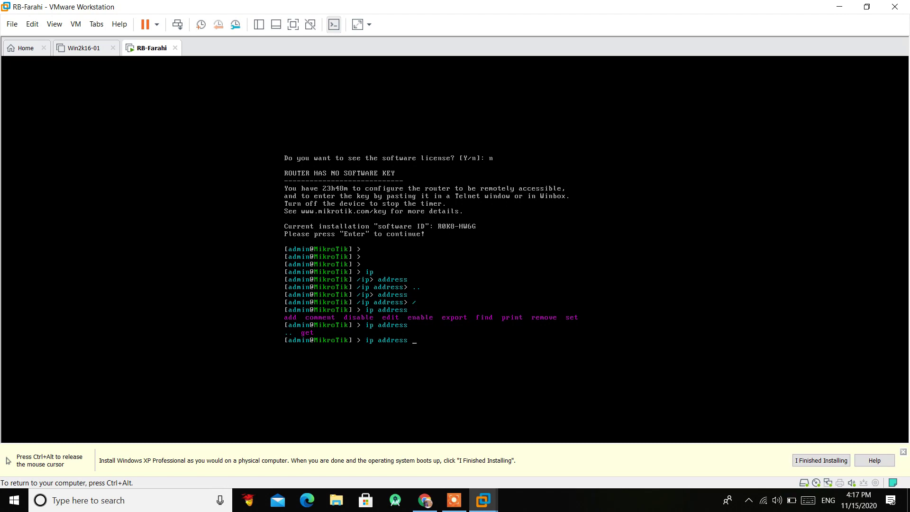
{"action": "type", "text": "add"}
{"action": "key", "text": "Tab"}
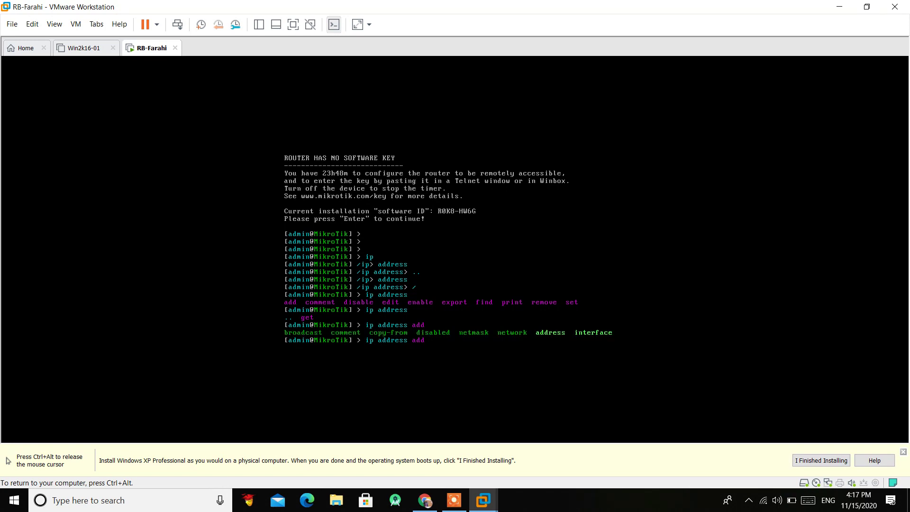
- Add IP address 192.168.11.1/24 to interface ether1 without a network parameter, and print the IP address list
{"action": "type", "text": "a"}
{"action": "key", "text": "Tab"}
{"action": "type", "text": "11"}
{"action": "type", "text": "92.168."}
{"action": "type", "text": "11.1/2"}
{"action": "type", "text": "4 net"}
{"action": "type", "text": "work="}
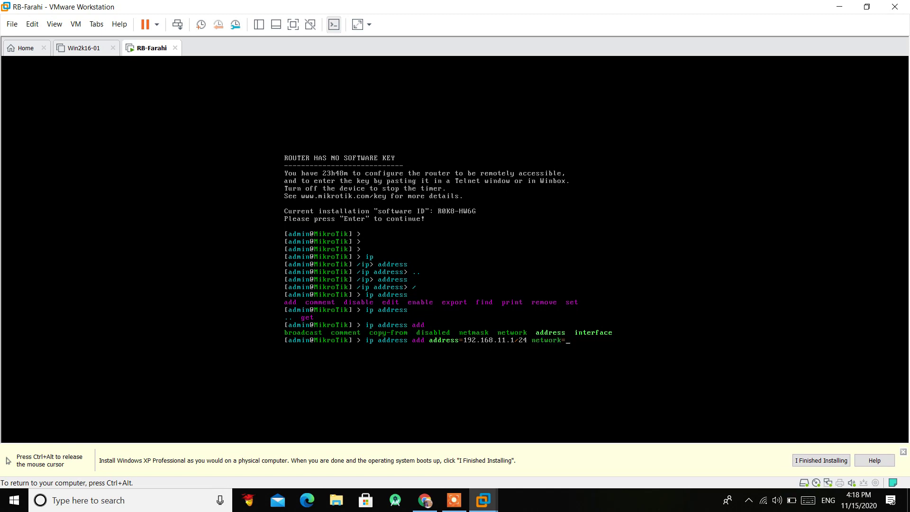
{"action": "type", "text": "192"}
{"action": "key", "text": "BackSpace"}
{"action": "key", "text": "BackSpace"}
{"action": "key", "text": "BackSpace"}
{"action": "key", "text": "BackSpace"}
{"action": "key", "text": "BackSpace"}
{"action": "key", "text": "BackSpace"}
{"action": "key", "text": "BackSpace"}
{"action": "key", "text": "BackSpace"}
{"action": "key", "text": "BackSpace"}
{"action": "key", "text": "BackSpace"}
{"action": "key", "text": "BackSpace"}
{"action": "key", "text": "BackSpace"}
{"action": "key", "text": "Tab"}
{"action": "type", "text": "ether1"}
{"action": "key", "text": "Return"}
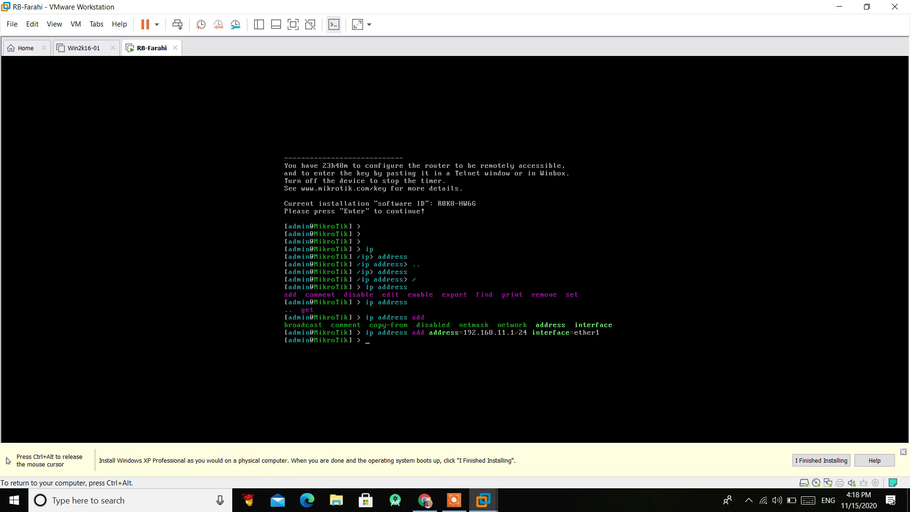
{"action": "type", "text": "ip address print"}
{"action": "key", "text": "Return"}
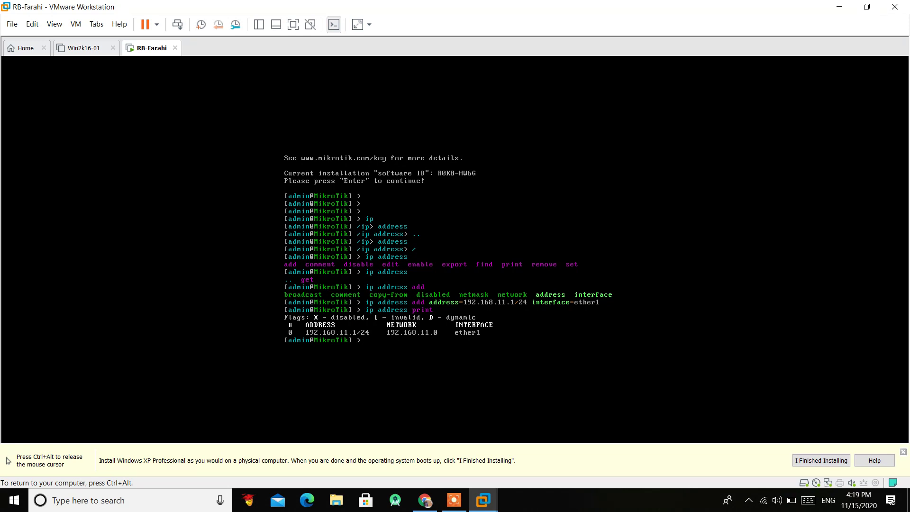
- Set the router's system identity name to the instructor's surname followed by -RB
{"action": "type", "text": "system"}
{"action": "type", "text": "identity"}
{"action": "type", "text": "set"}
{"action": "type", "text": "na"}
{"action": "key", "text": "Tab"}
{"action": "type", "text": "Farahi-RB"}
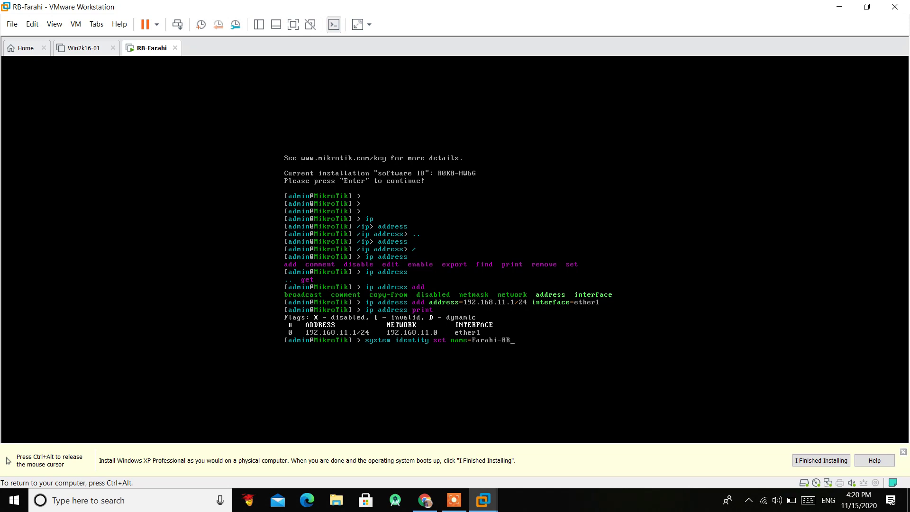
{"action": "key", "text": "ctrl+alt"}
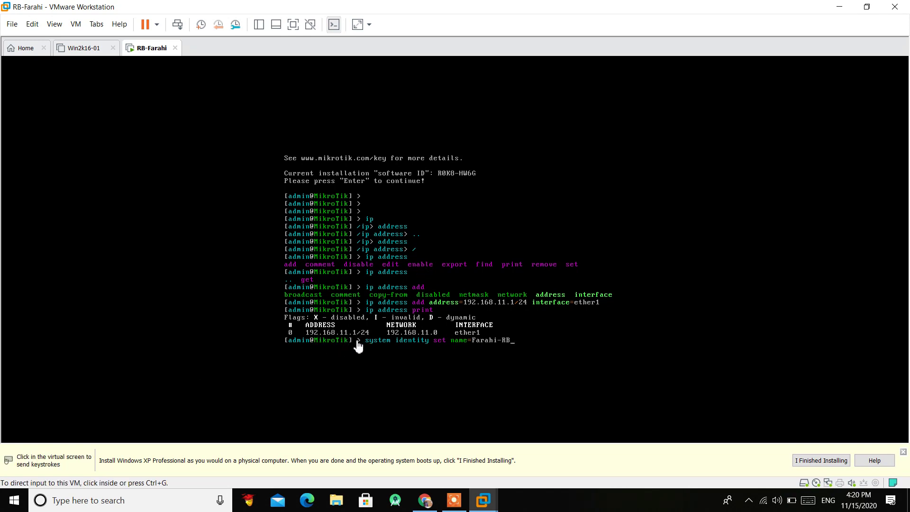
{"action": "left_click", "coordinate": [550, 332]}
{"action": "key", "text": "Return"}
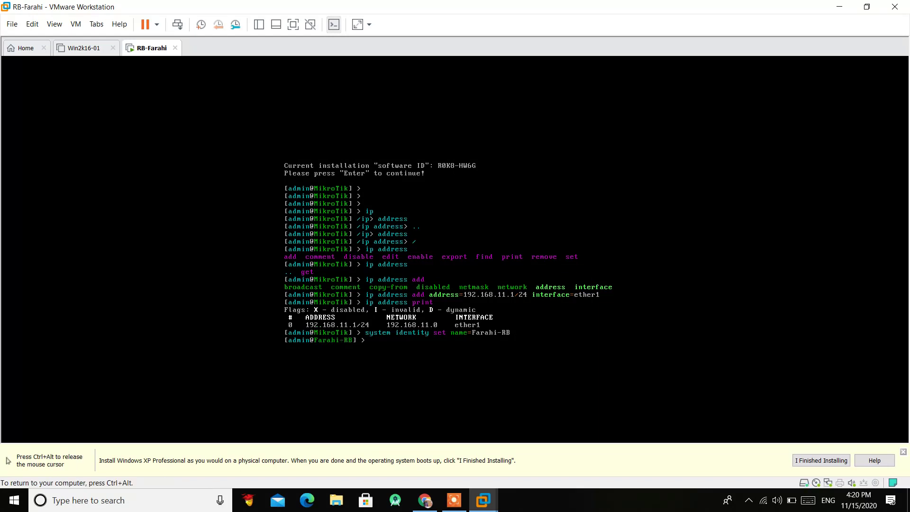
{"action": "key", "text": "ctrl+alt"}
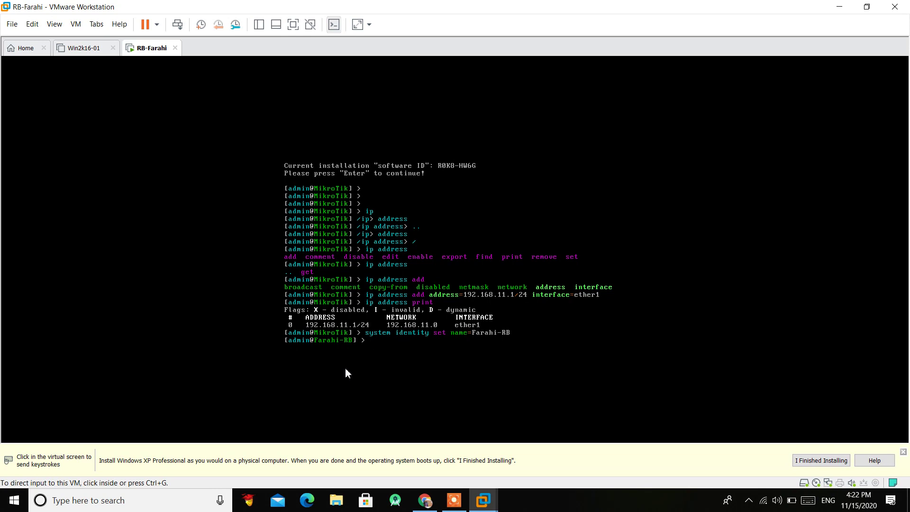
- Add a DHCP client on interface ether1 with disabled=no
{"action": "left_click", "coordinate": [619, 223]}
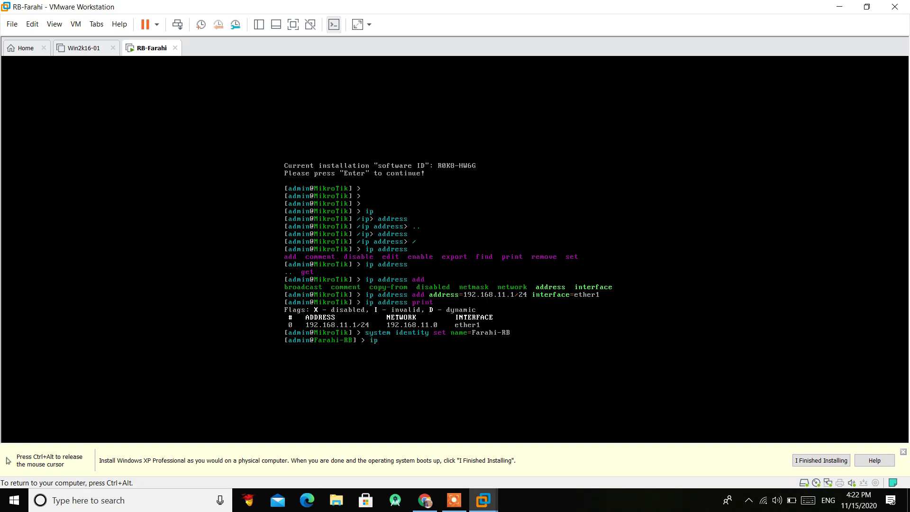
{"action": "type", "text": "ip dhcp-client add in"}
{"action": "key", "text": "Tab"}
{"action": "type", "text": "e"}
{"action": "key", "text": "Tab"}
{"action": "type", "text": "di"}
{"action": "key", "text": "Tab"}
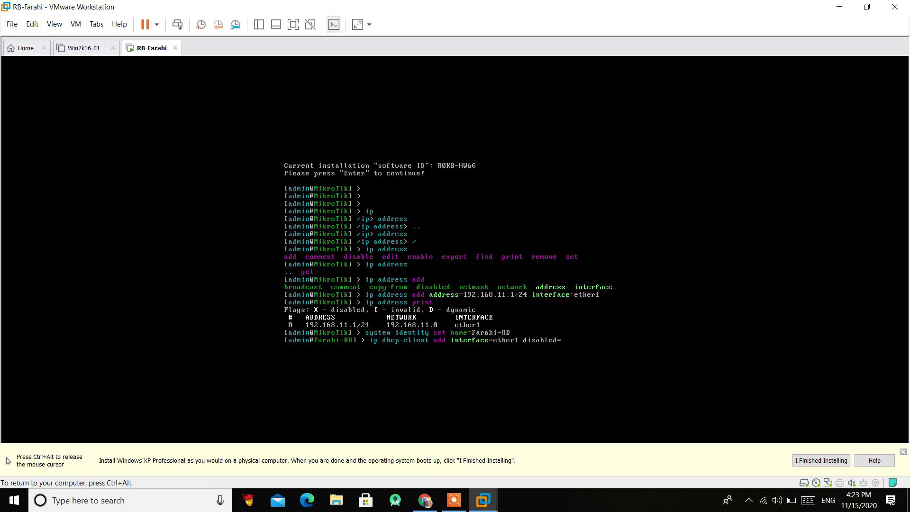
{"action": "type", "text": "no"}
{"action": "key", "text": "Return"}
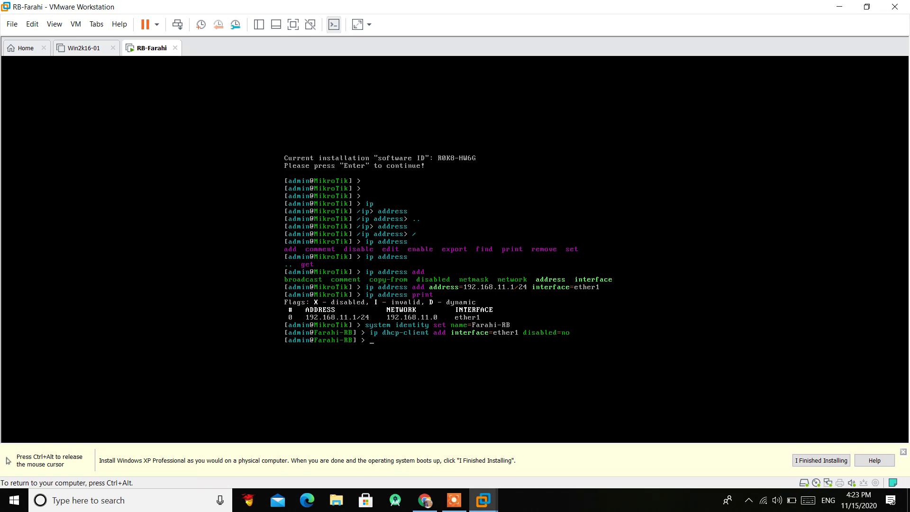
- Print the router's IP address list again to check the addresses on ether1, and release input from the virtual machine
{"action": "type", "text": "ip address print"}
{"action": "key", "text": "Return"}
{"action": "key", "text": "ctrl+alt"}
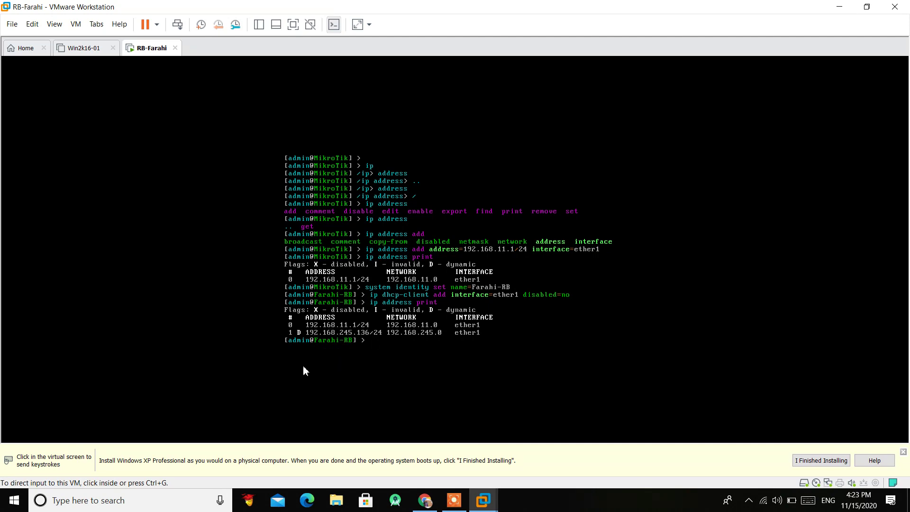
- Switch to PuTTY, start an SSH connection to 192.168.245.136 on port 22 and accept the server's host key
{"action": "left_click", "coordinate": [14, 500]}
{"action": "type", "text": "putty"}
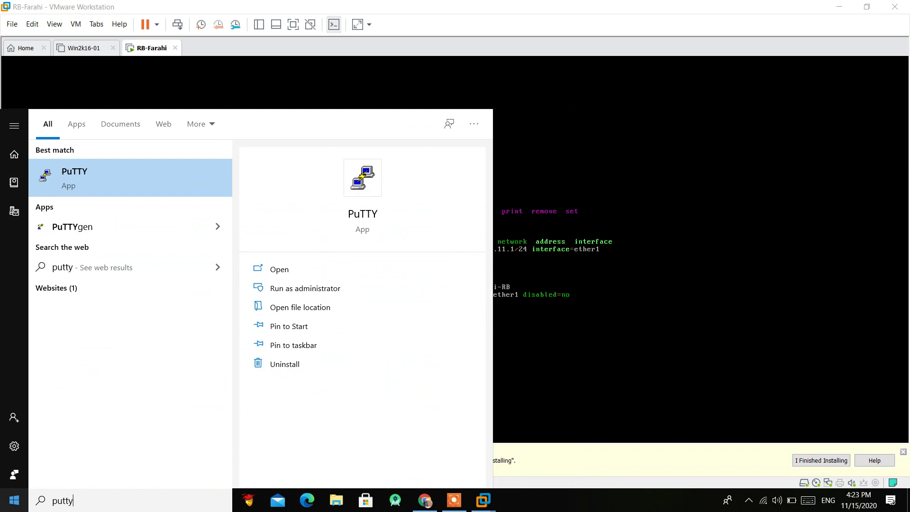
{"action": "key", "text": "Return"}
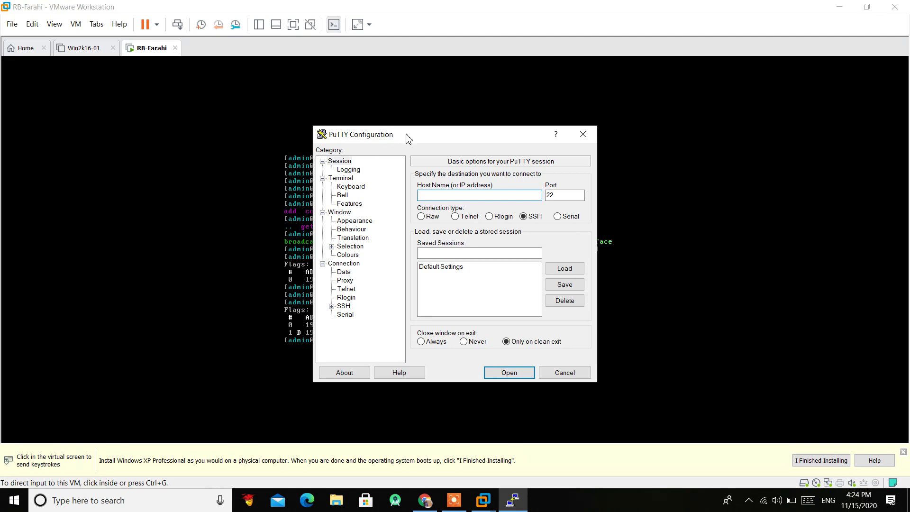
{"action": "left_click_drag", "start_coordinate": [406, 138], "coordinate": [652, 71]}
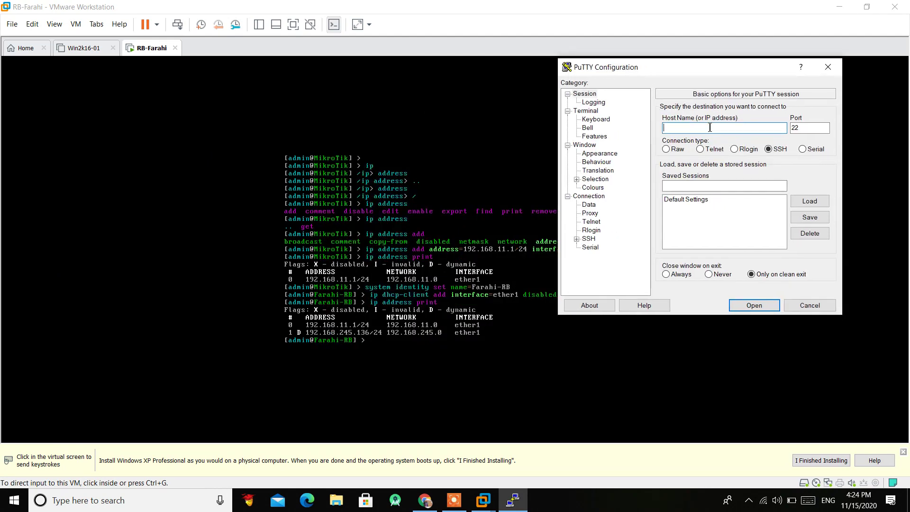
{"action": "type", "text": "192.168.245.136"}
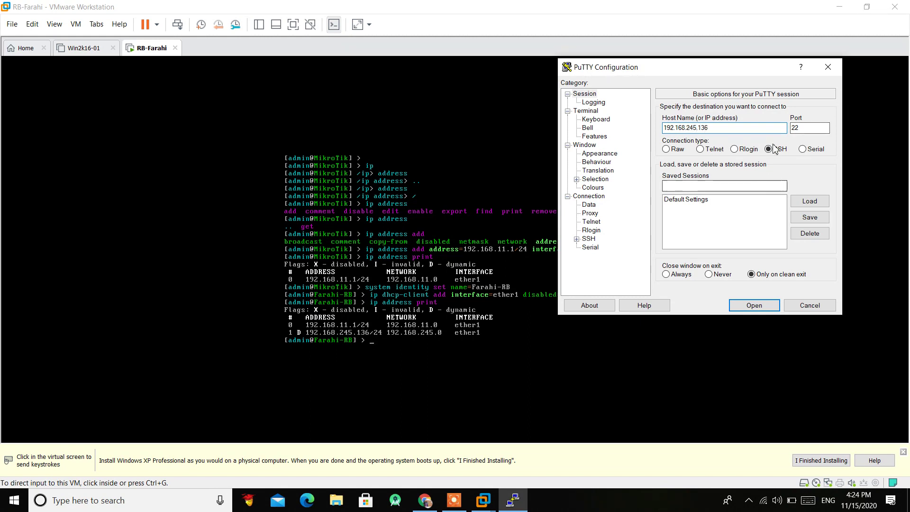
{"action": "left_click", "coordinate": [754, 305]}
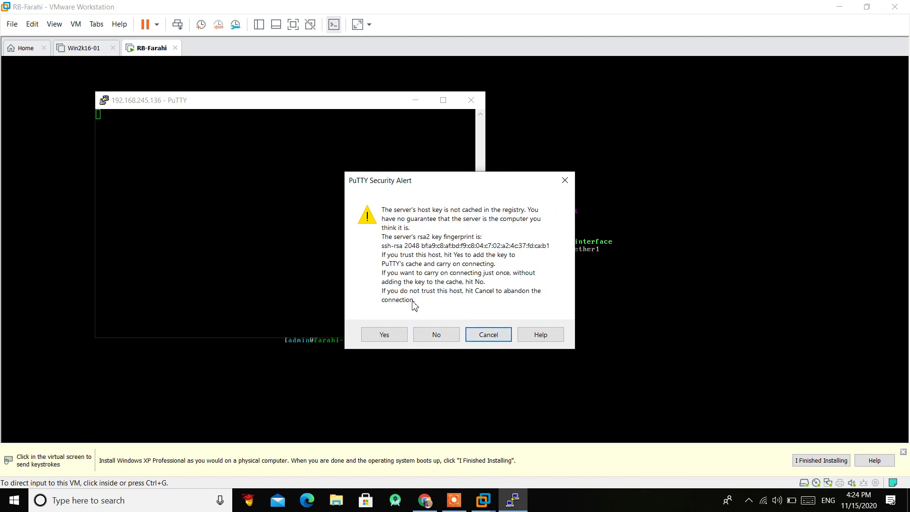
{"action": "left_click", "coordinate": [384, 335]}
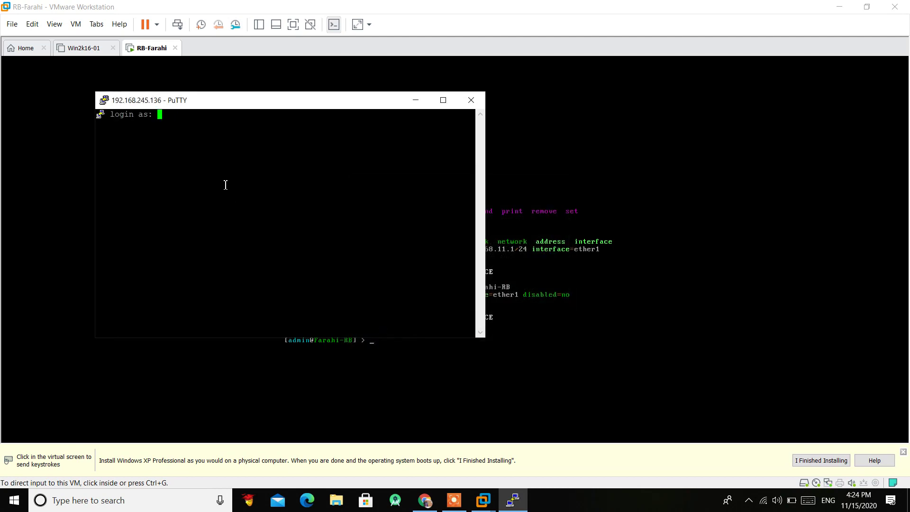
- Minimize VMware Workstation and change the open PuTTY session's terminal font to Consolas, Bold, size 16
{"action": "left_click", "coordinate": [842, 6]}
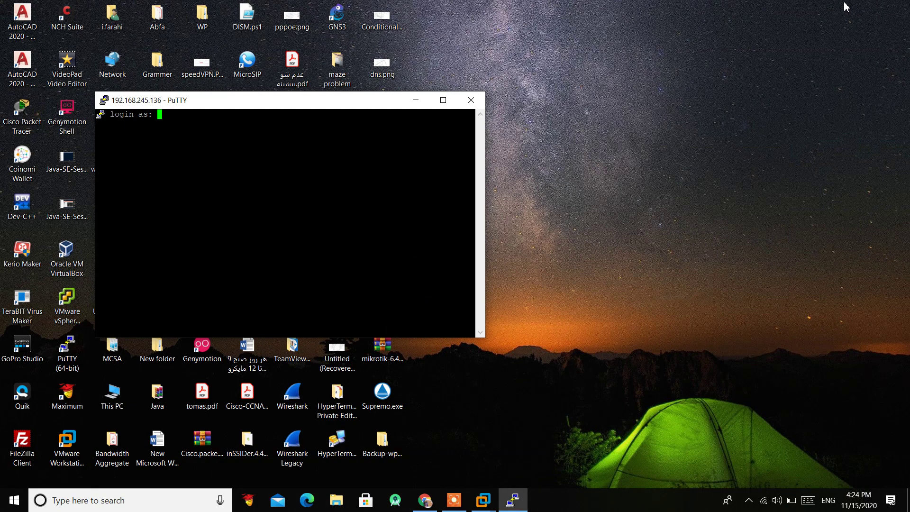
{"action": "right_click", "coordinate": [201, 102]}
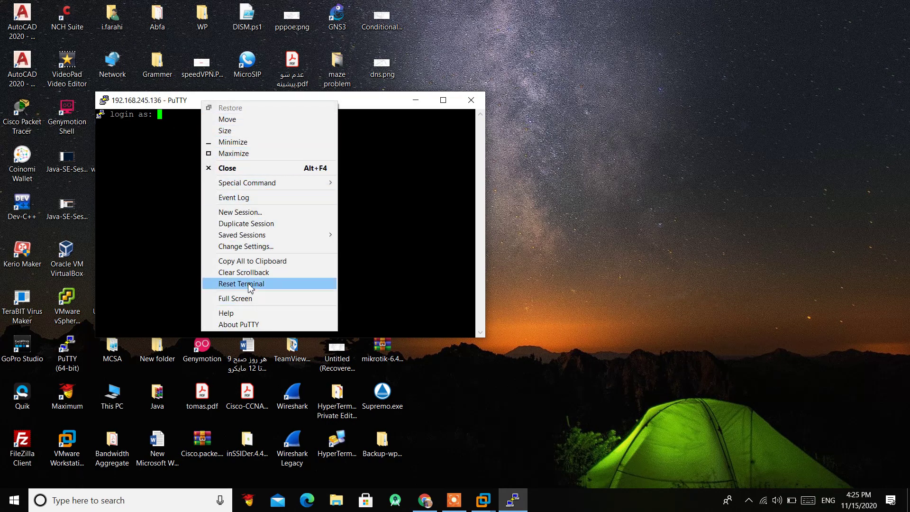
{"action": "left_click", "coordinate": [262, 251]}
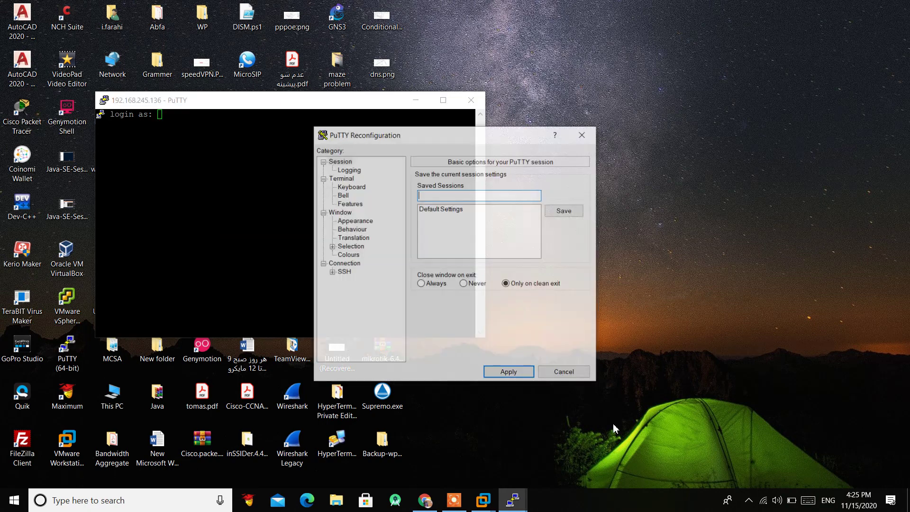
{"action": "left_click", "coordinate": [361, 221]}
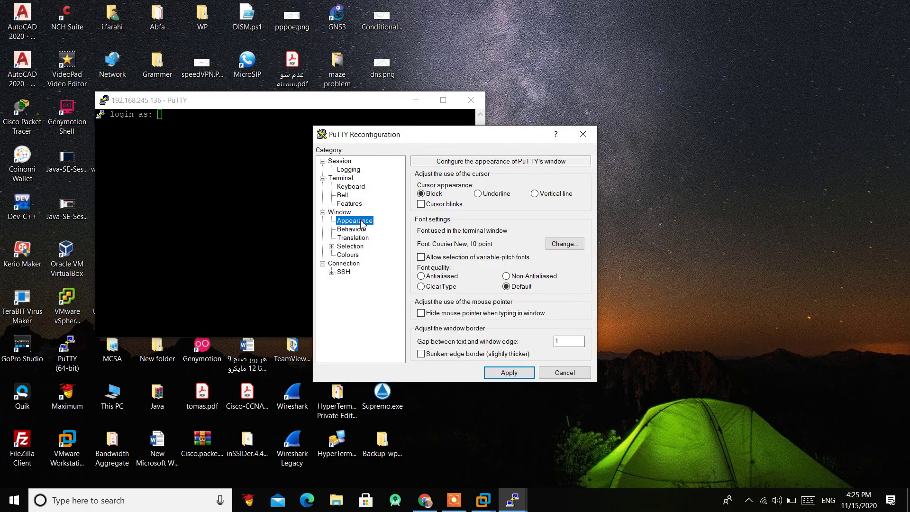
{"action": "left_click", "coordinate": [574, 245]}
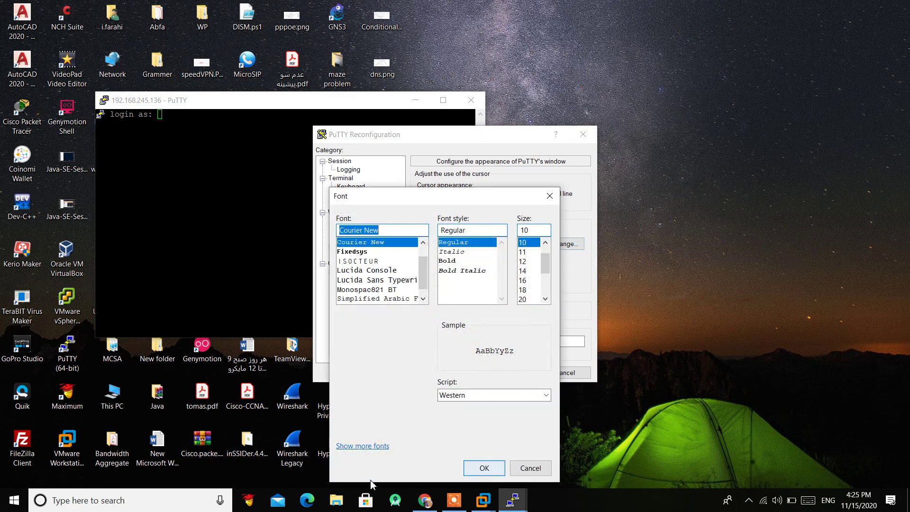
{"action": "left_click", "coordinate": [524, 280]}
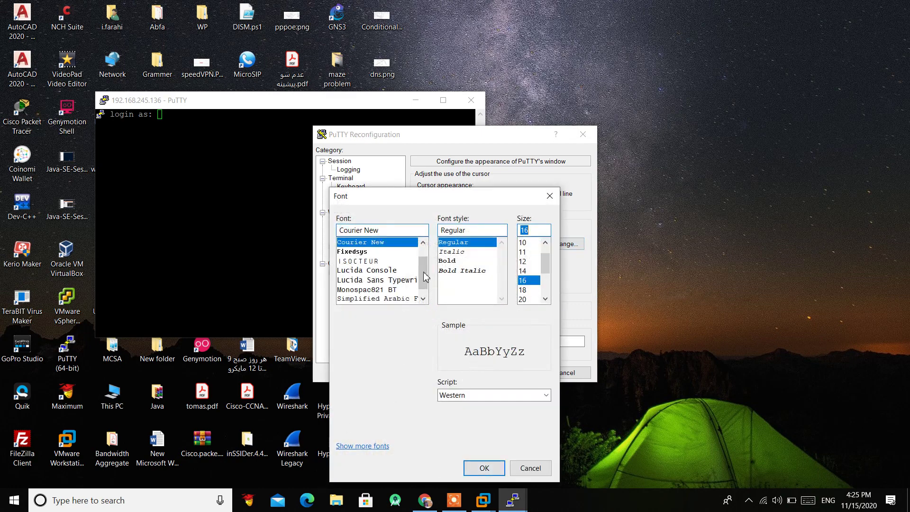
{"action": "scroll", "coordinate": [424, 273], "scroll_direction": "up", "scroll_amount": 1}
{"action": "left_click", "coordinate": [366, 242]}
{"action": "left_click", "coordinate": [458, 262]}
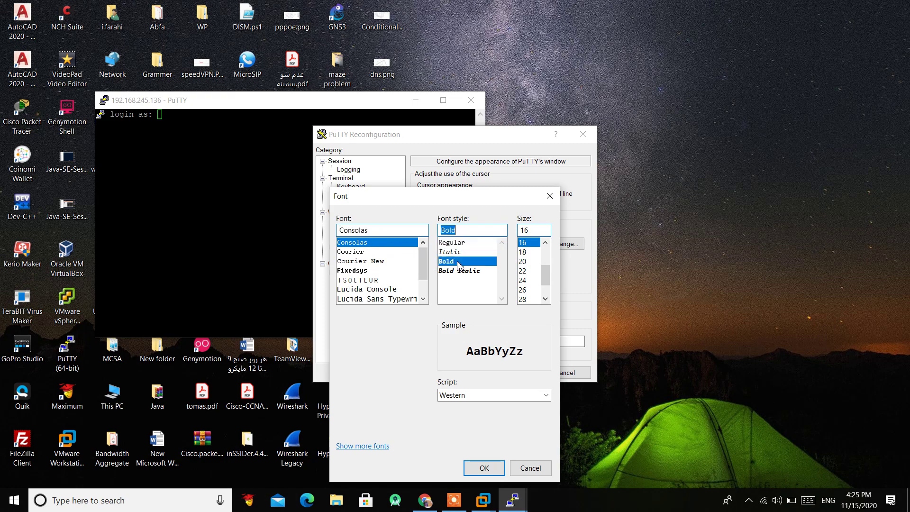
{"action": "left_click", "coordinate": [480, 469]}
{"action": "left_click", "coordinate": [503, 373]}
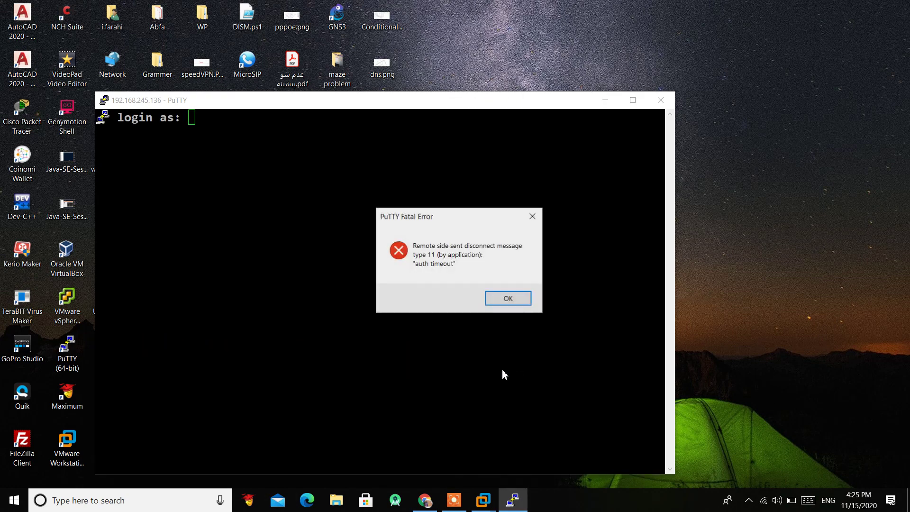
- Dismiss the PuTTY error, close the inactive session and launch PuTTY again
{"action": "left_click", "coordinate": [509, 299]}
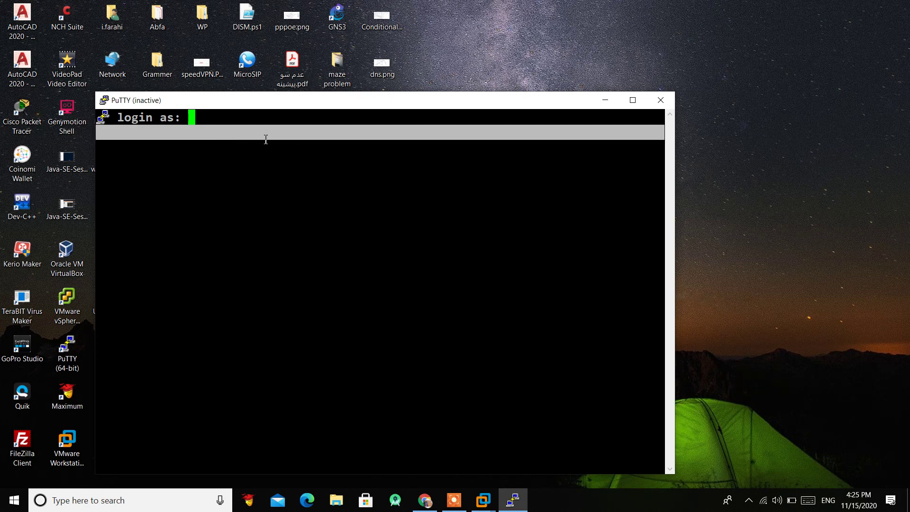
{"action": "left_click", "coordinate": [663, 101]}
{"action": "key", "text": "super"}
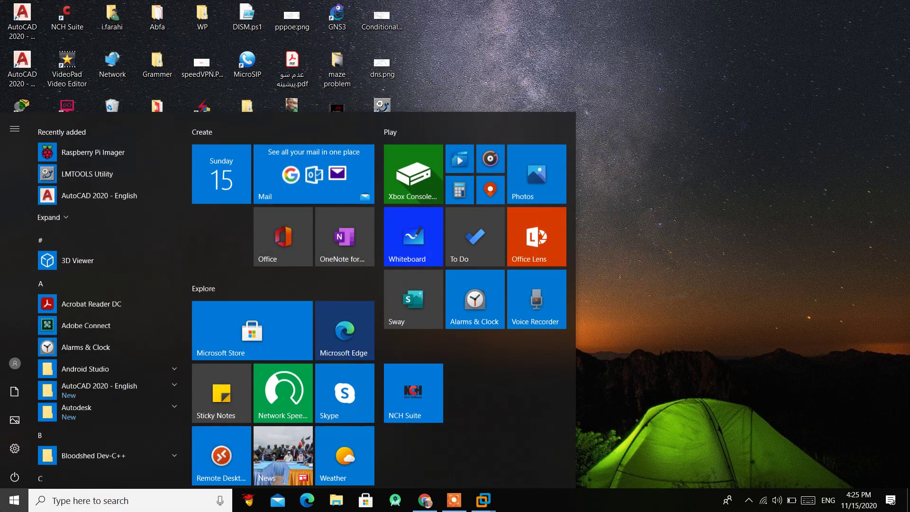
{"action": "type", "text": "puuty"}
{"action": "key", "text": "Return"}
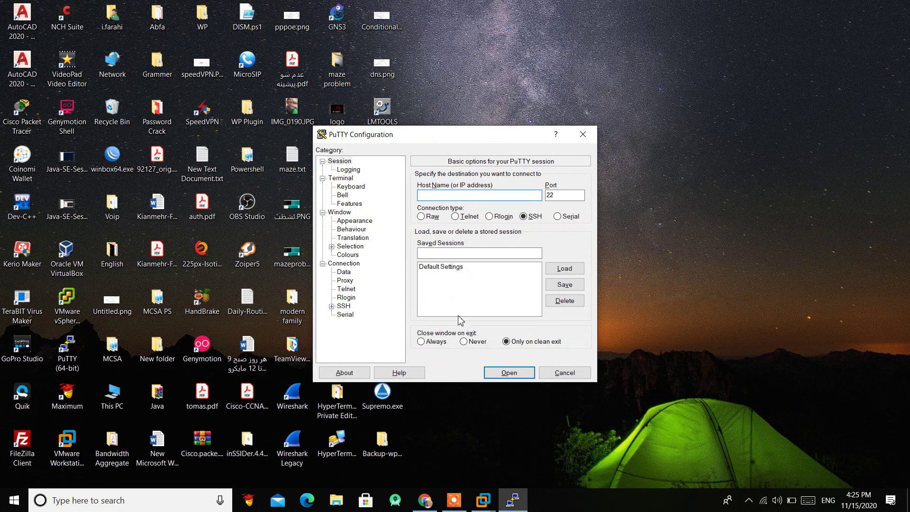
- Open a Telnet connection to the router at 192.168.245.136
{"action": "type", "text": "192.168.245.136"}
{"action": "left_click", "coordinate": [509, 373]}
- Change the open session's terminal font to Courier New, Bold, size 18, and apply it
{"action": "right_click", "coordinate": [230, 115]}
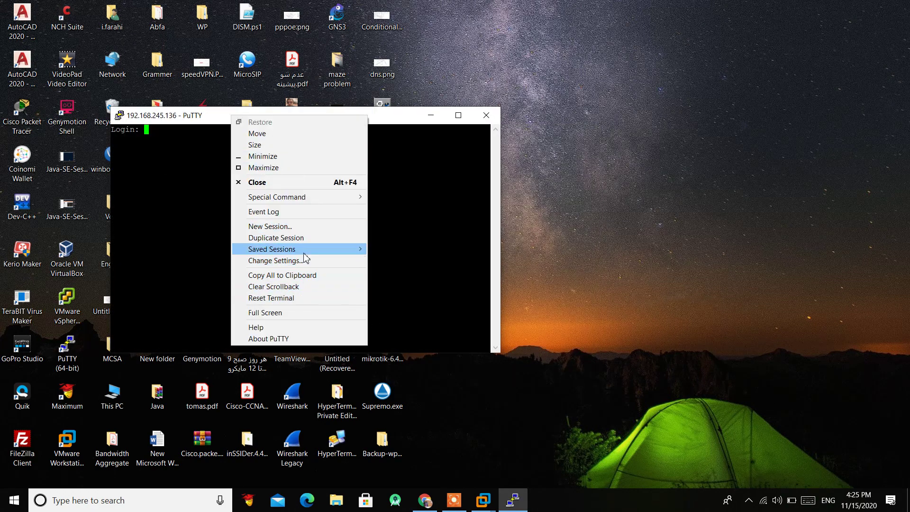
{"action": "left_click", "coordinate": [275, 260]}
{"action": "left_click", "coordinate": [354, 230]}
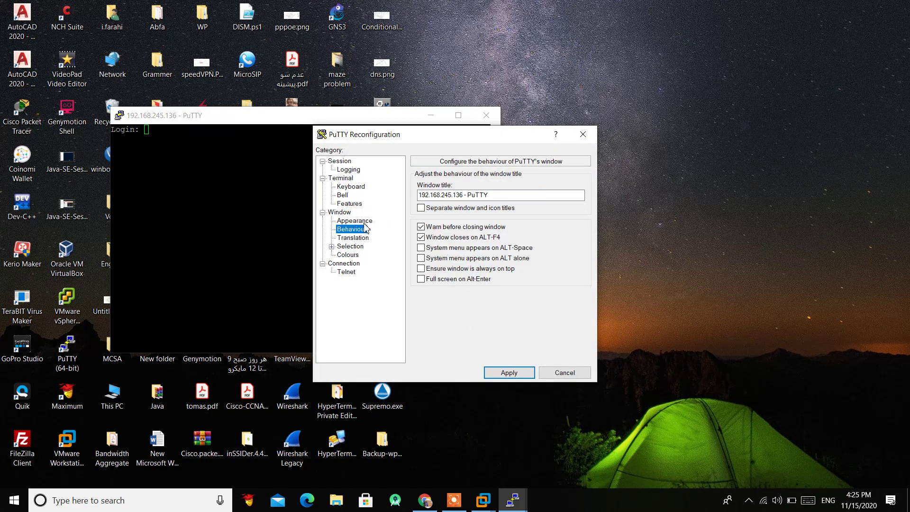
{"action": "left_click", "coordinate": [357, 221]}
{"action": "left_click", "coordinate": [563, 244]}
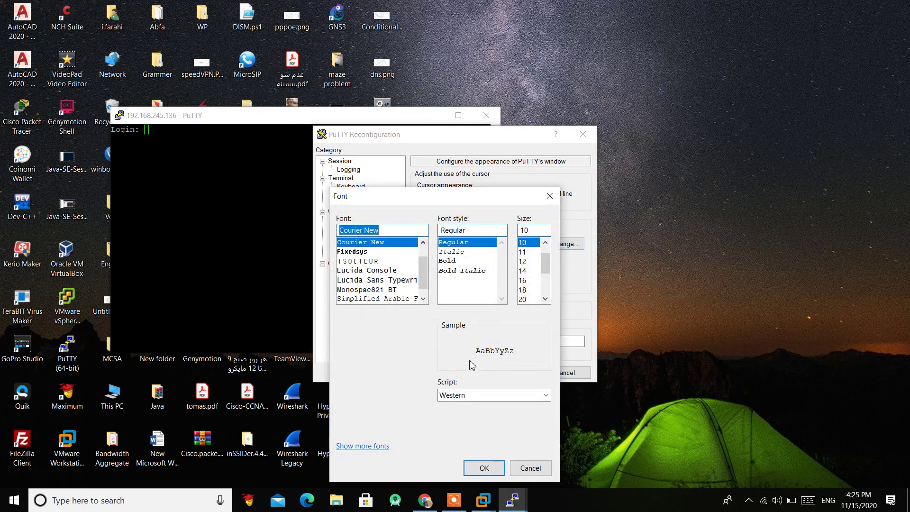
{"action": "left_click", "coordinate": [526, 291]}
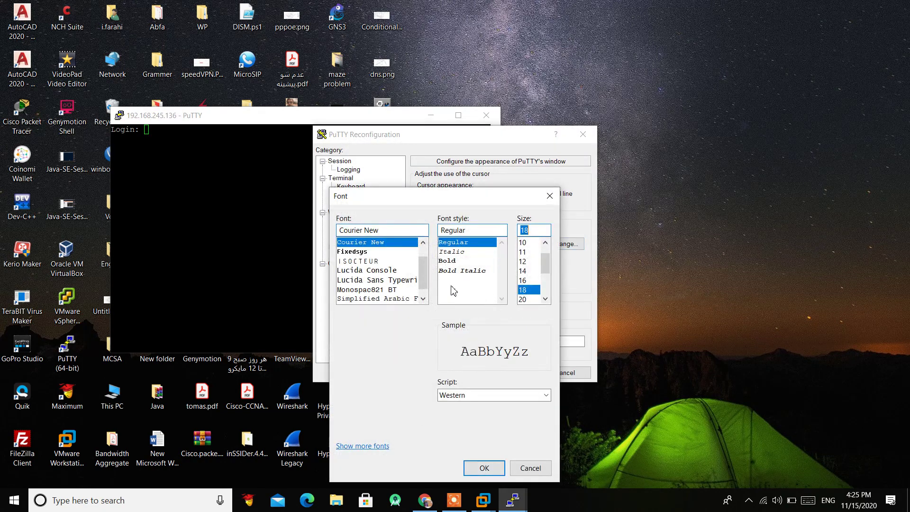
{"action": "left_click", "coordinate": [448, 262]}
{"action": "left_click", "coordinate": [484, 468]}
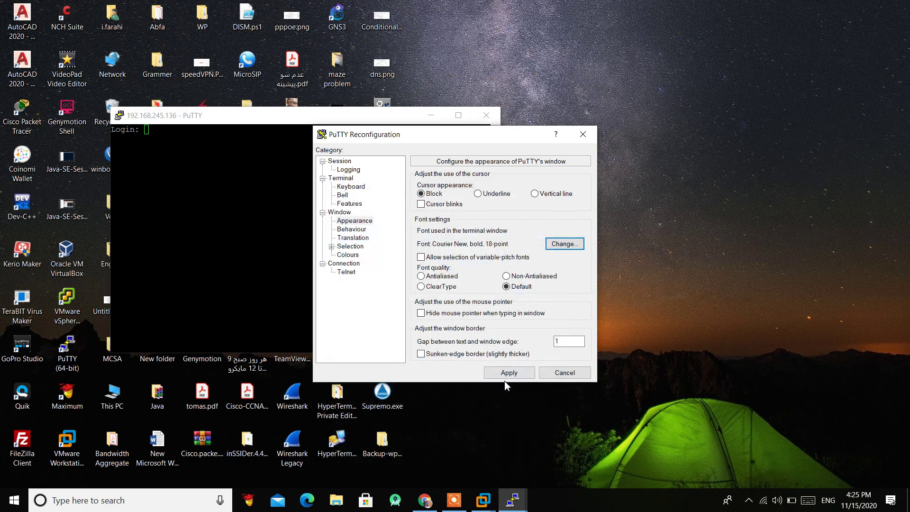
{"action": "left_click", "coordinate": [509, 374]}
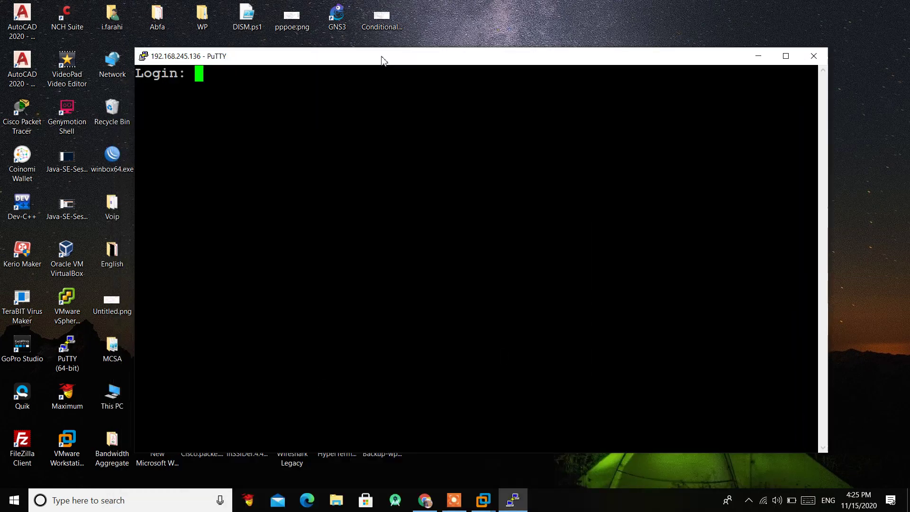
- Log in to the router as admin and continue past the software key notice to the command prompt
{"action": "type", "text": "admi"}
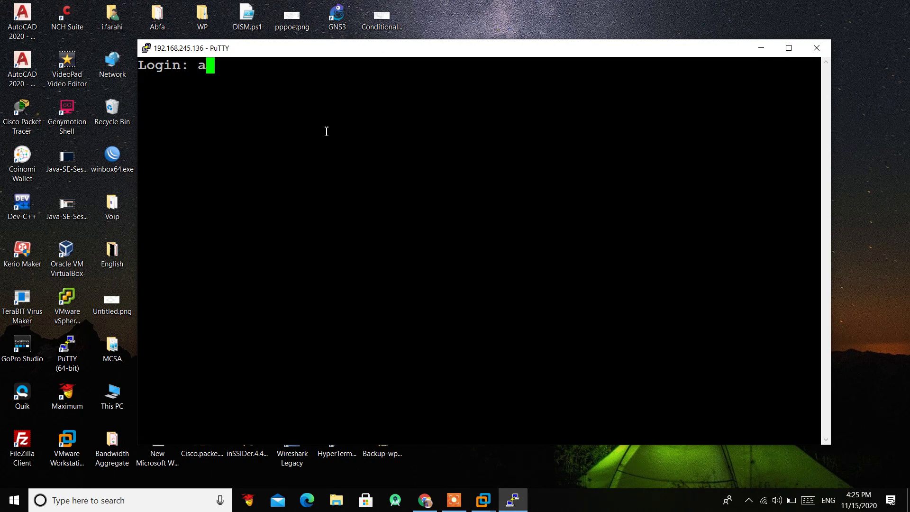
{"action": "type", "text": "n"}
{"action": "key", "text": "Return"}
{"action": "key", "text": "Return"}
{"action": "key", "text": "Return"}
{"action": "key", "text": "Return"}
{"action": "key", "text": "Return"}
{"action": "key", "text": "Return"}
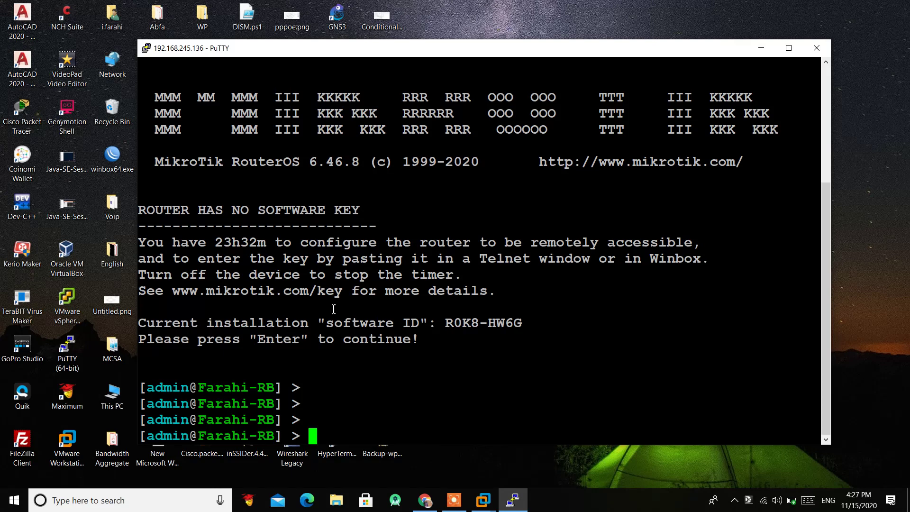
{"action": "left_click", "coordinate": [453, 502]}
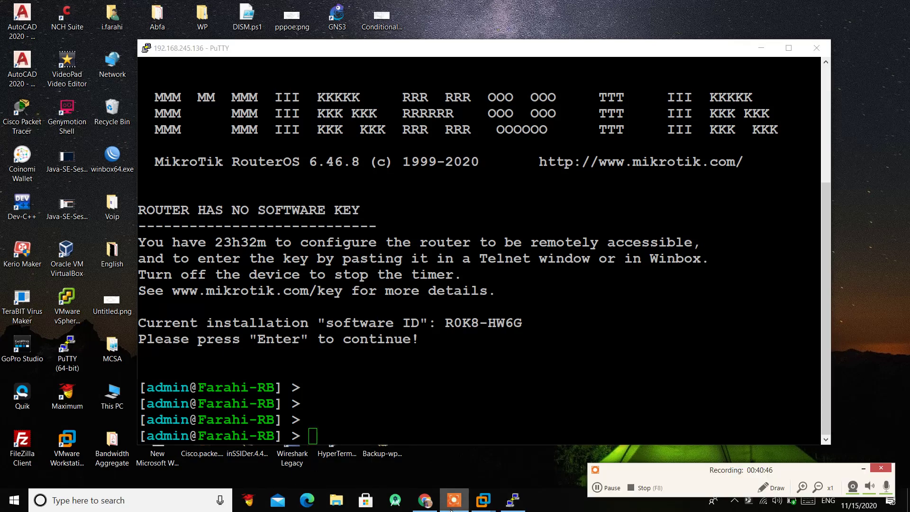